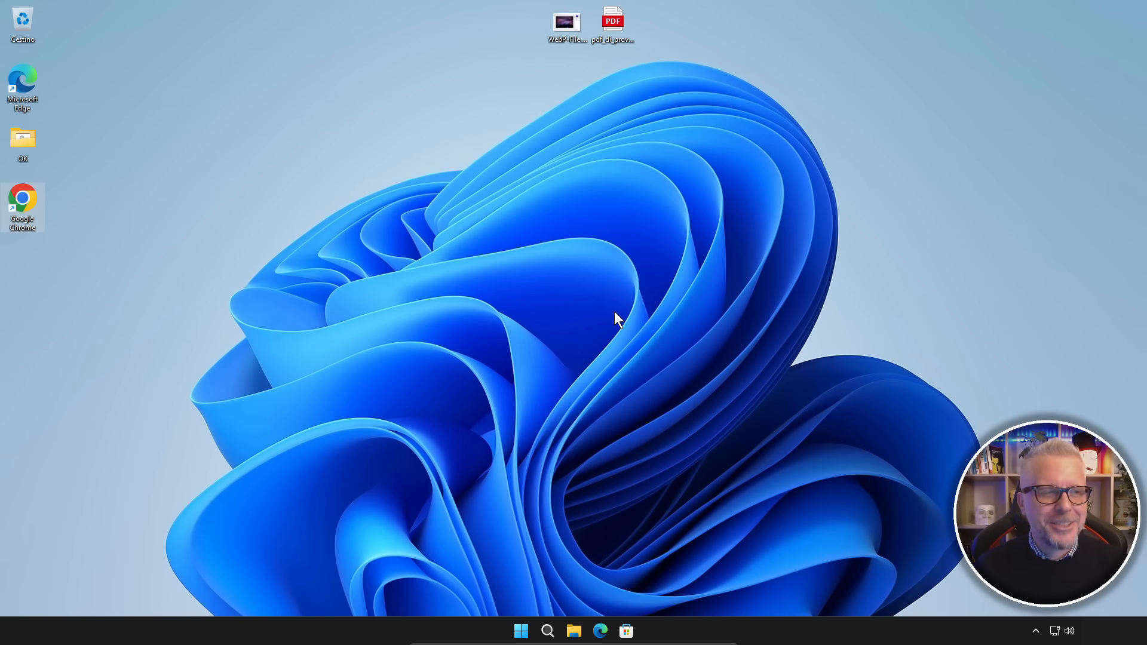
Open Chrome, search Google for "gentiluomo digitale", and go to the Format Factory entry on the site's Downloads page
double_click(23, 199)
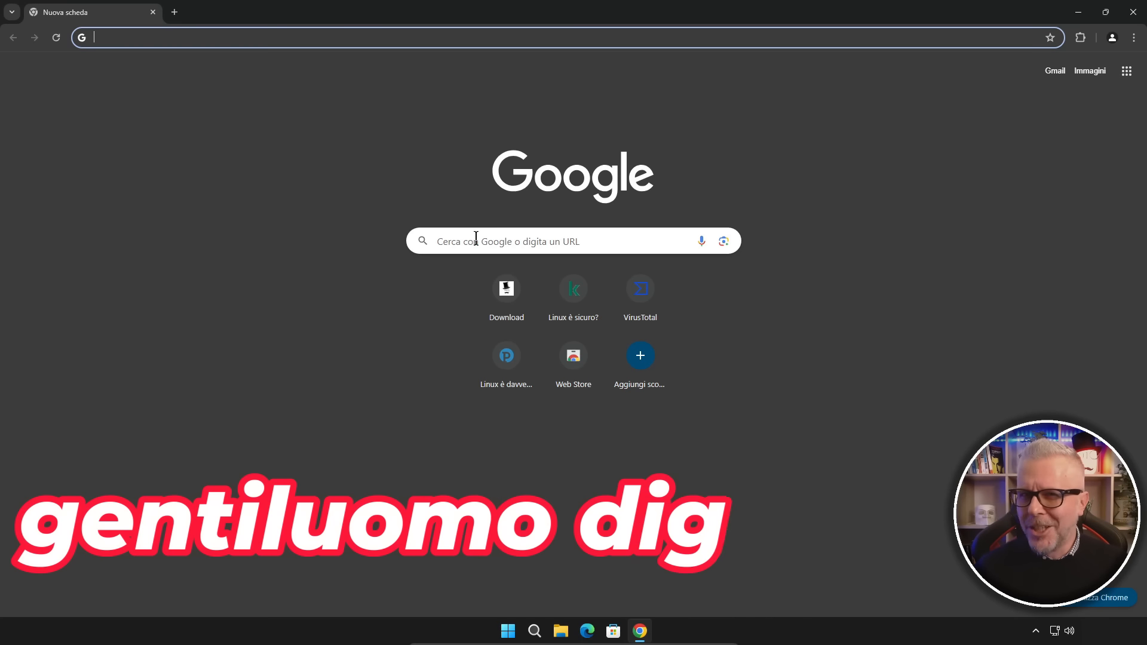
text(gentiluomo digitale)
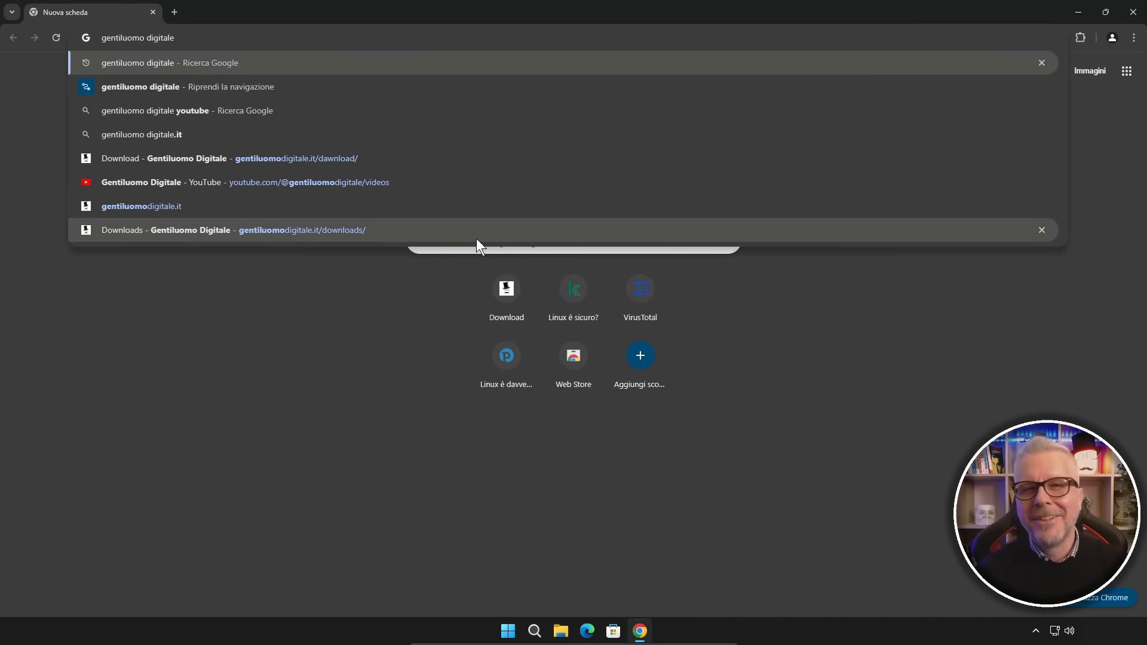
key(Return)
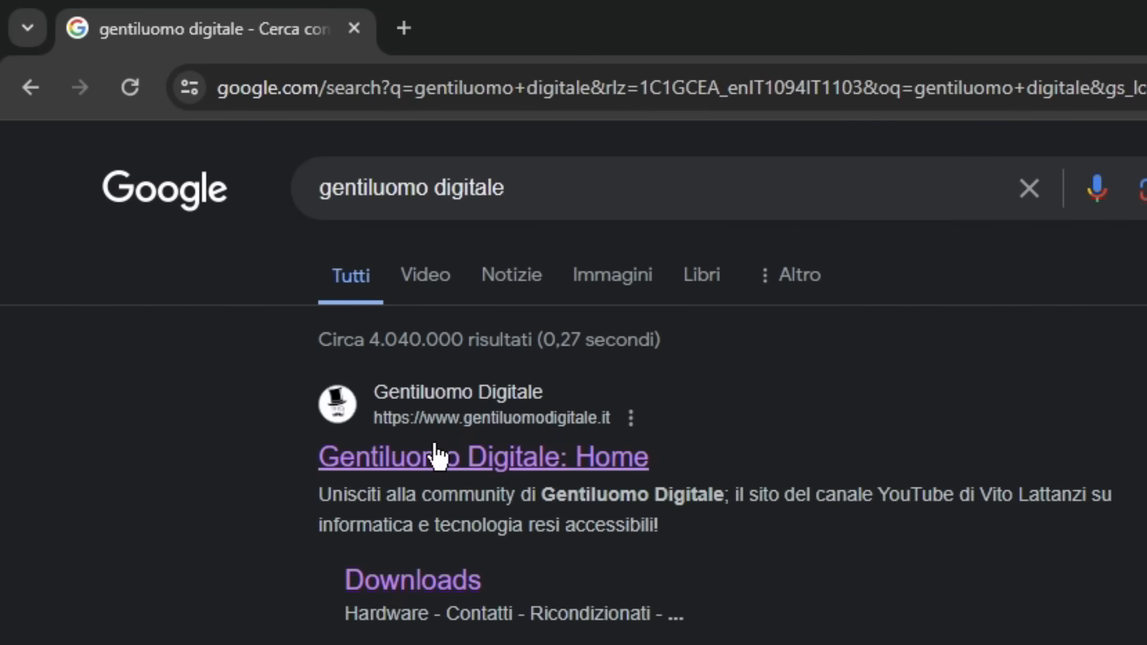
click(561, 461)
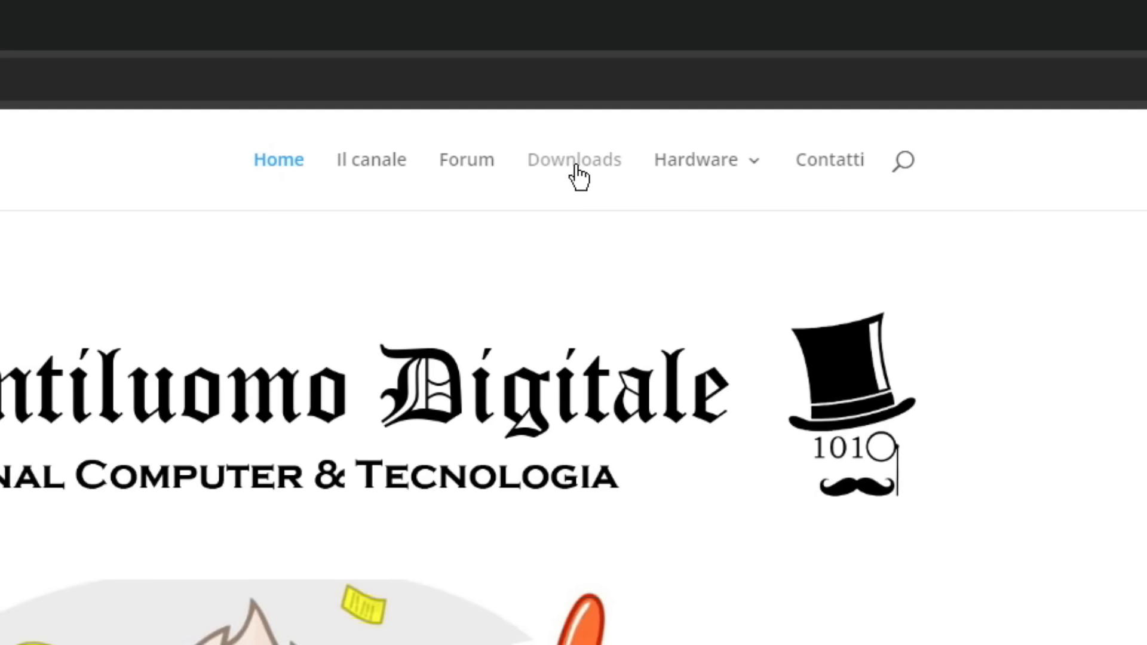
click(575, 168)
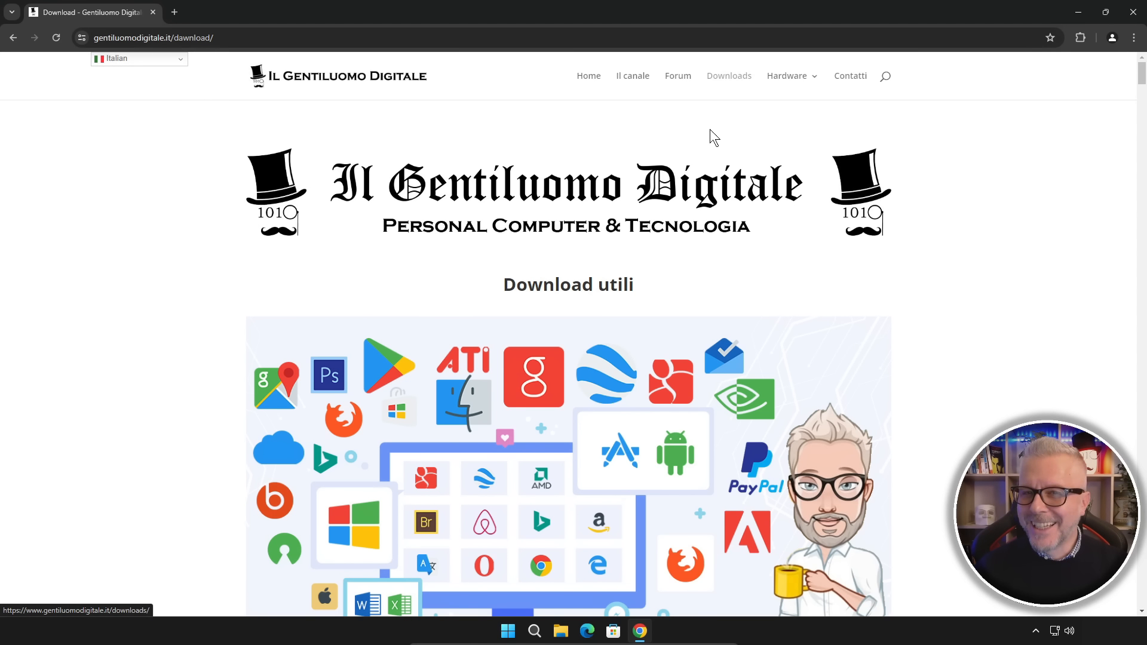
scroll(710, 129, down, 10)
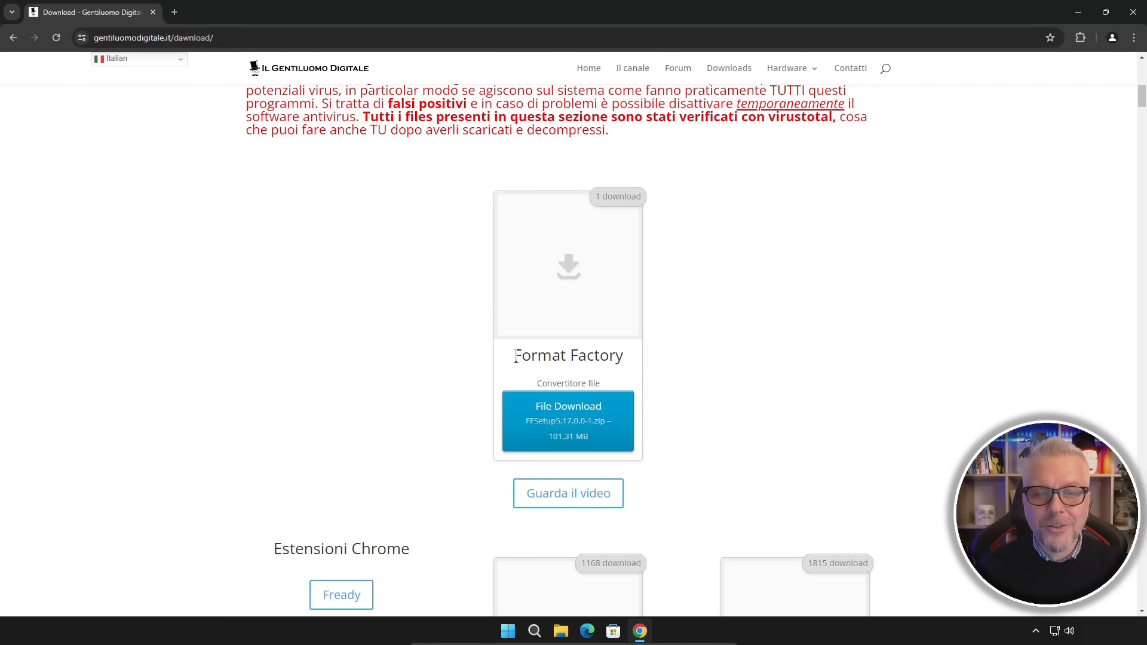
drag(514, 356, 630, 354)
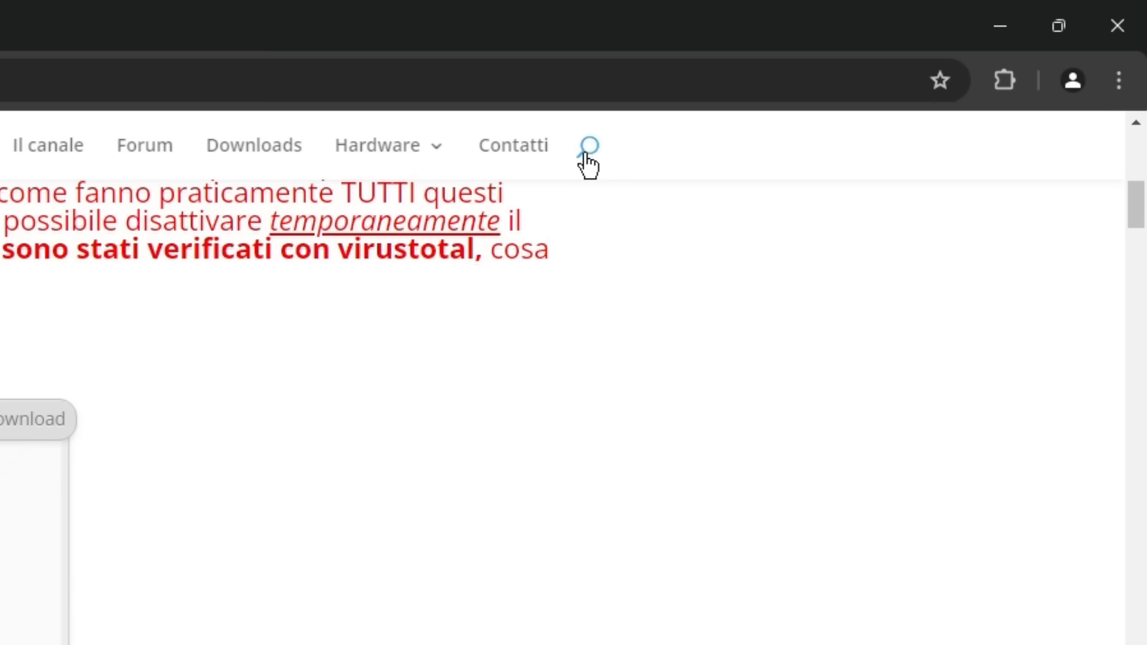
Search the Gentiluomo Digitale site for "format factory"
click(592, 150)
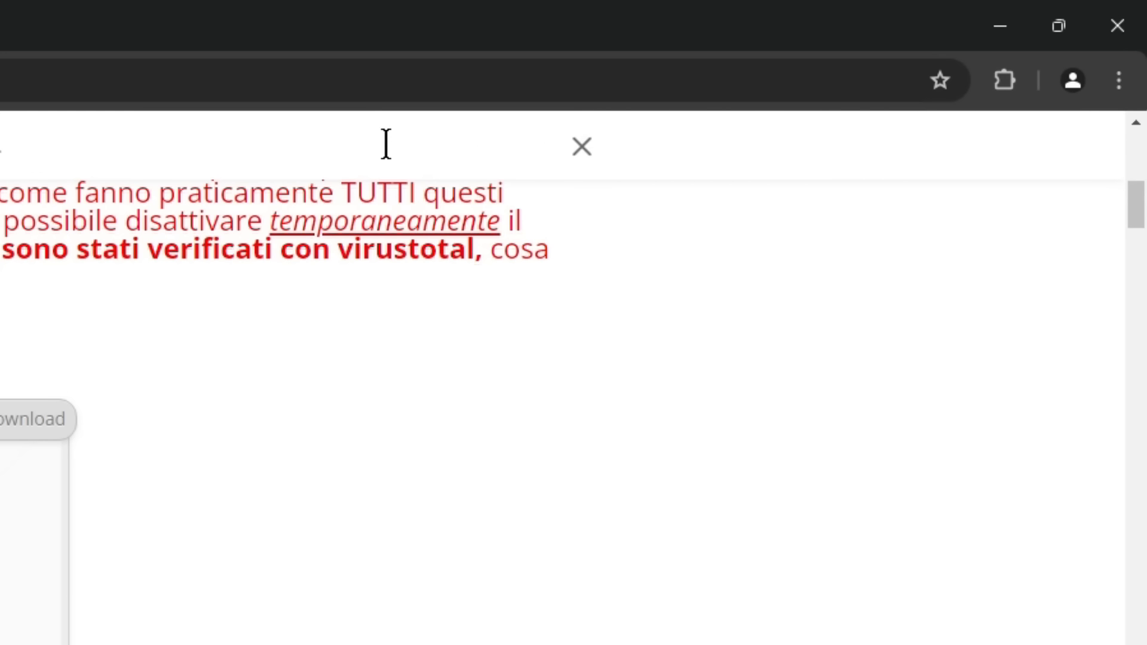
text(fo)
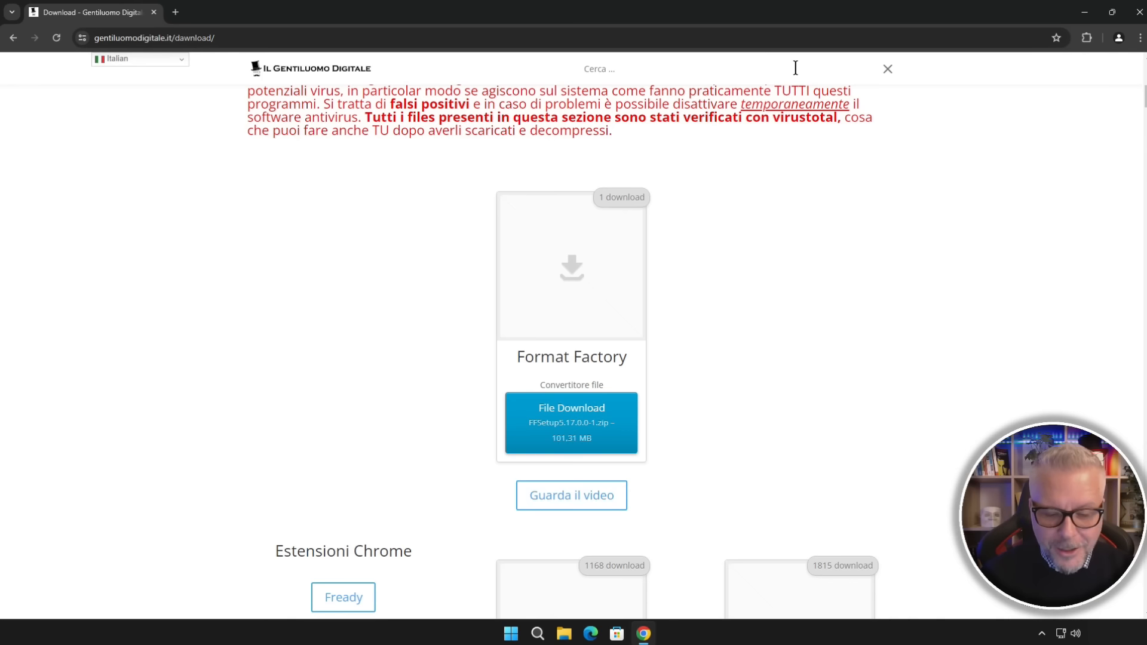
text(rmat)
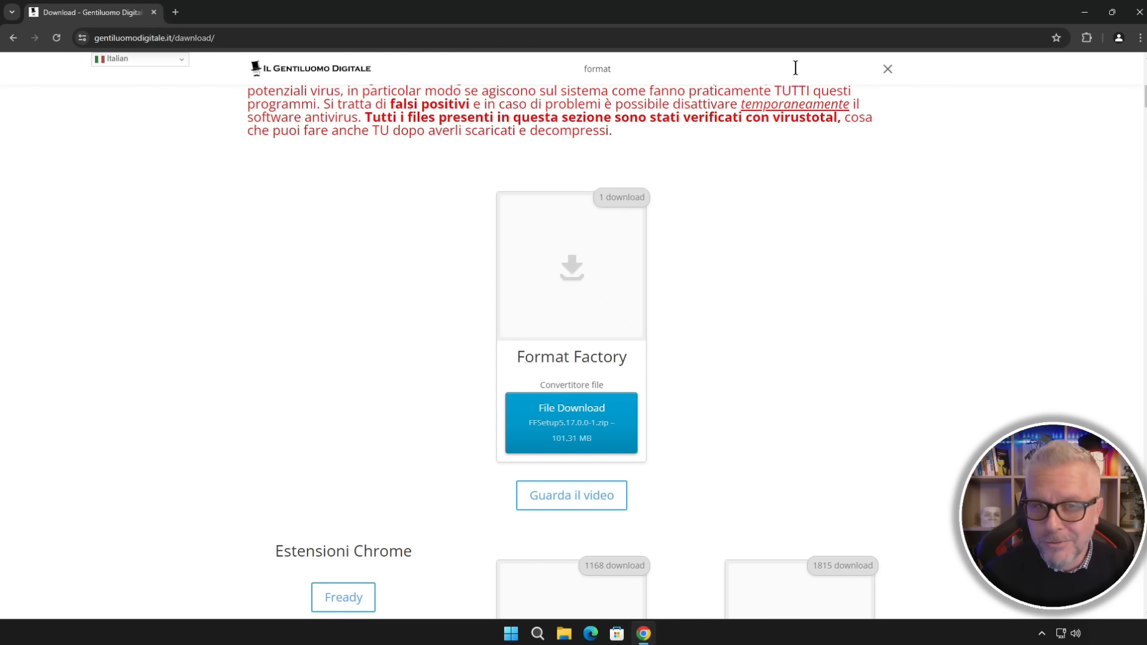
text( factory)
key(Return)
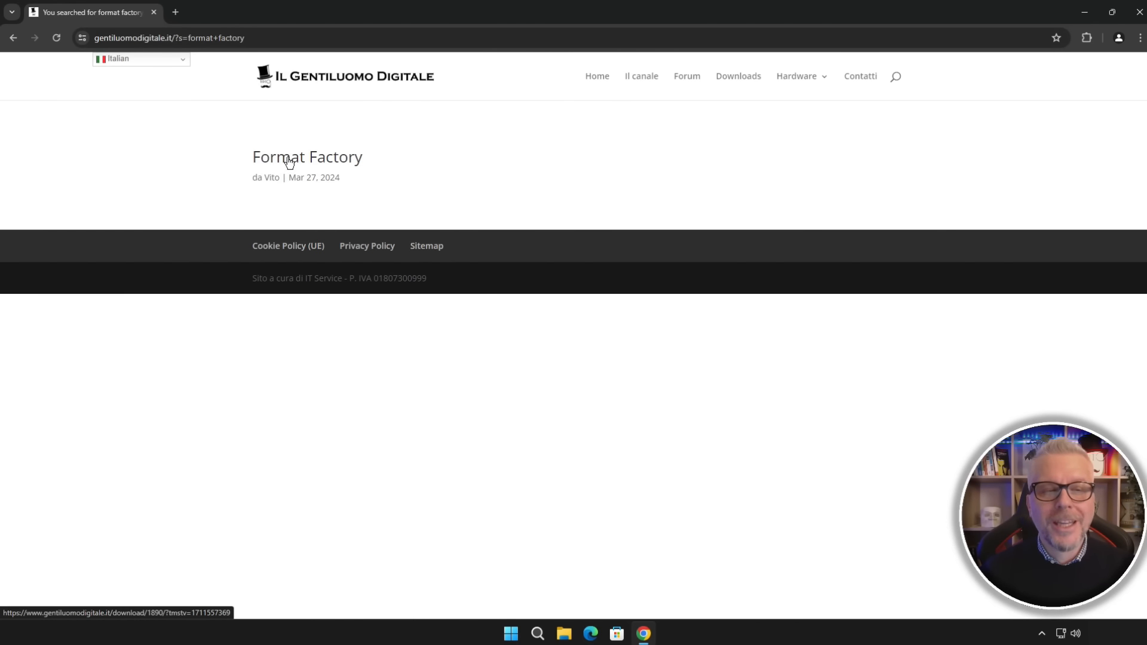
Download Format Factory from the search result, open the FFSetup5.17.0.0-1.zip archive, and close the browser
click(289, 162)
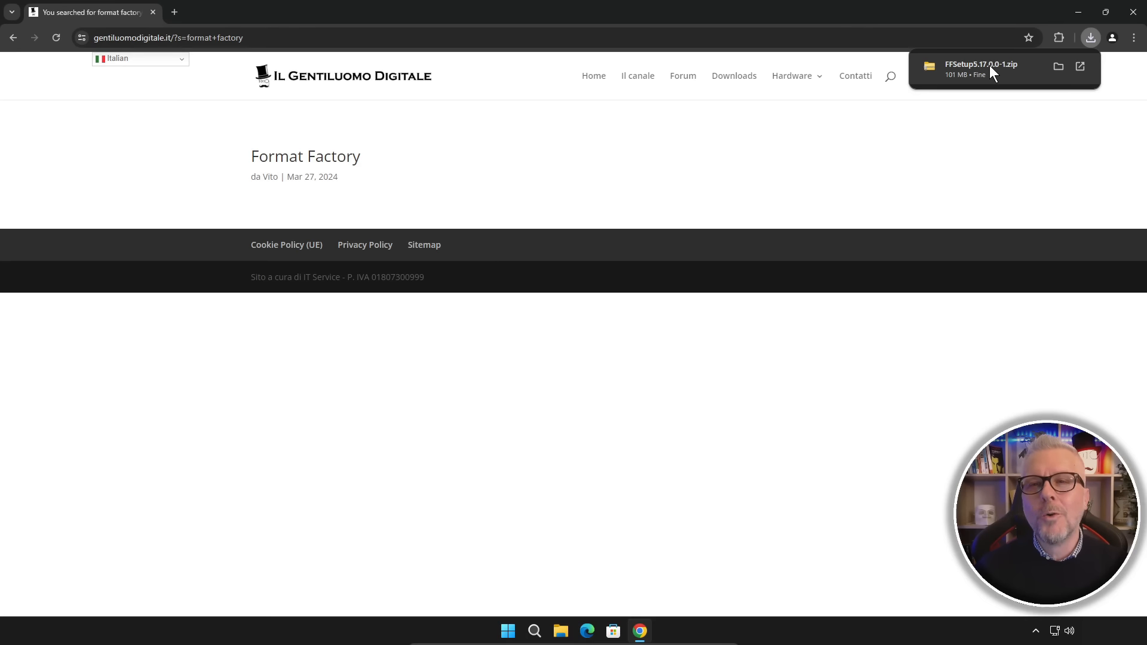
click(990, 65)
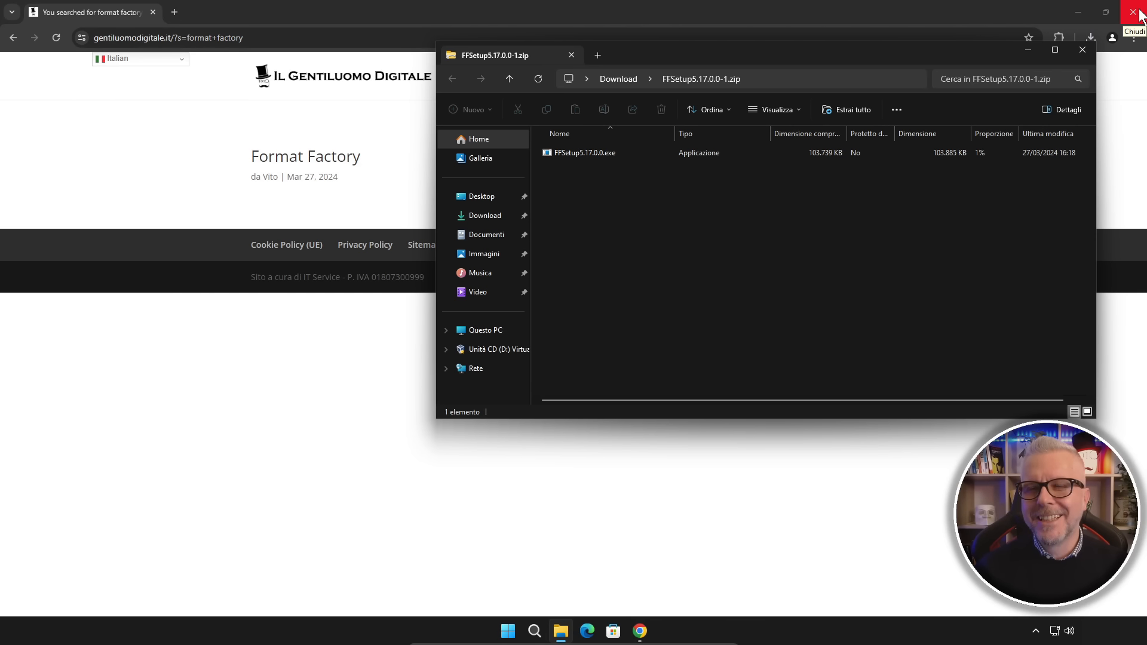
click(1138, 13)
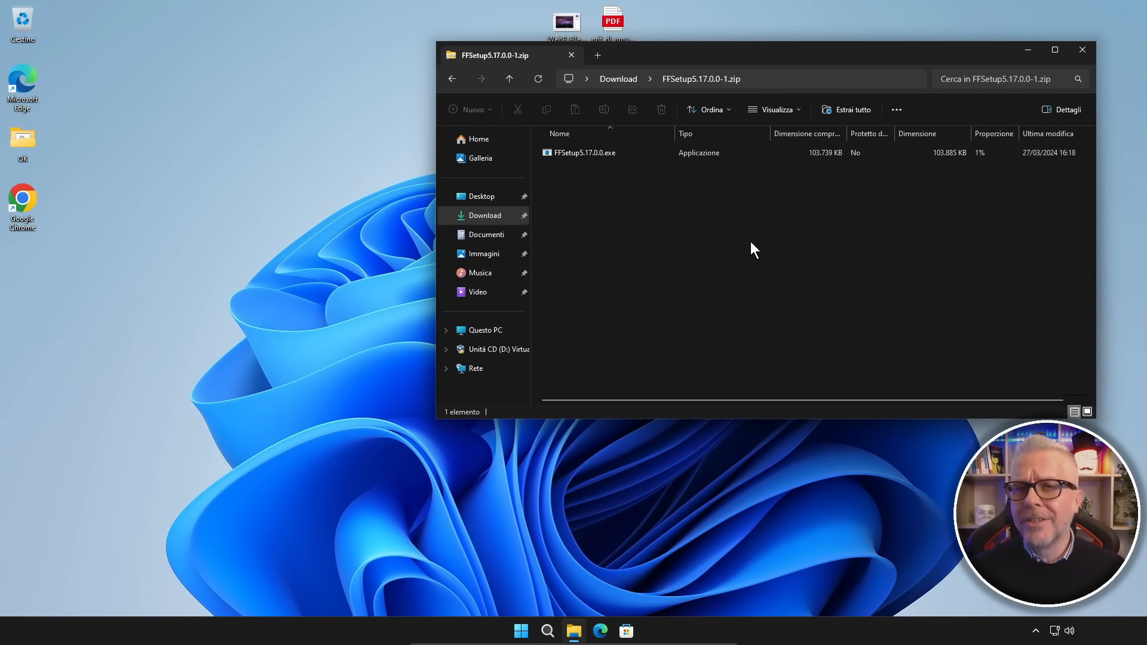
Reopen Chrome, search Google for "virustotal", and open the VirusTotal home page
double_click(23, 200)
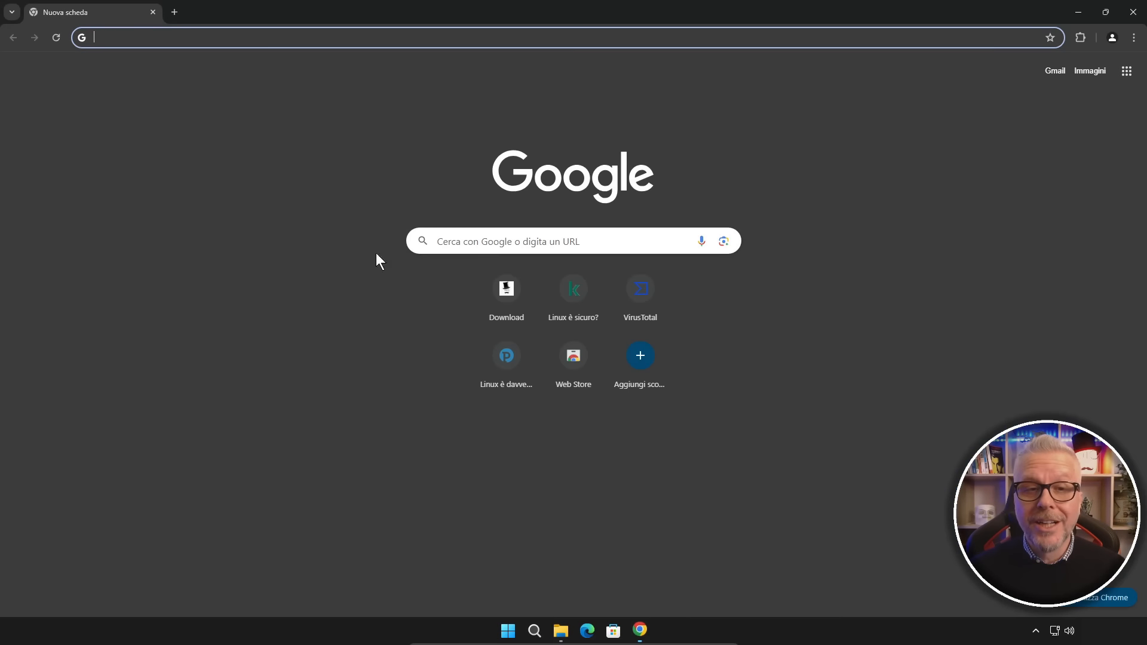
click(493, 240)
text(vi)
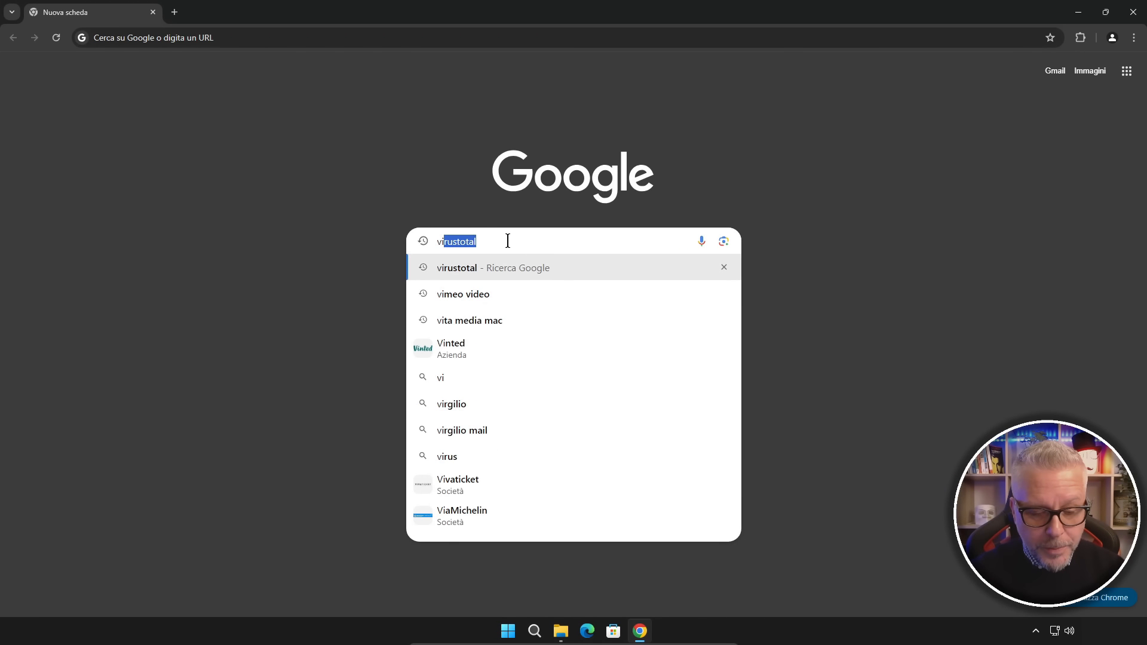
text(rustotal)
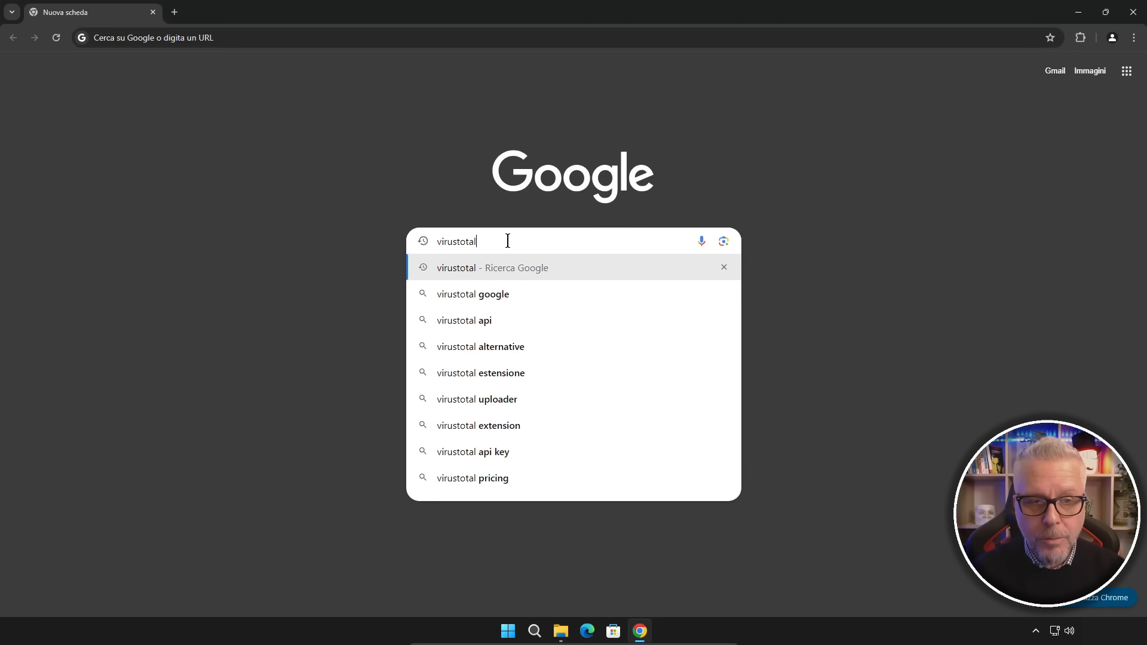
key(Return)
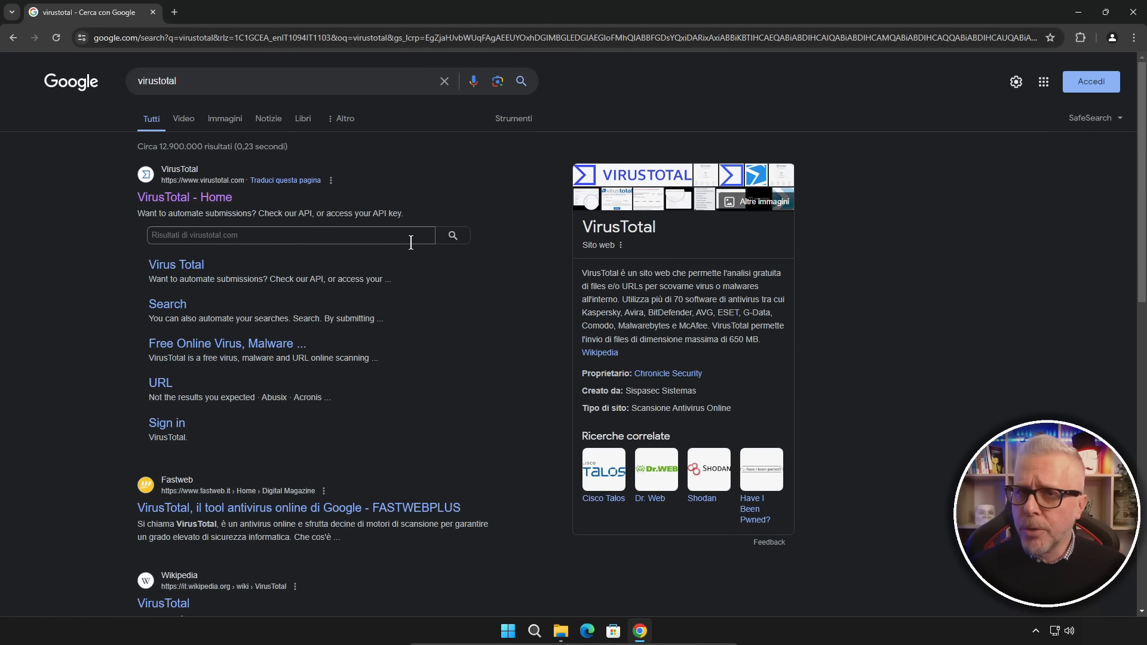
click(204, 199)
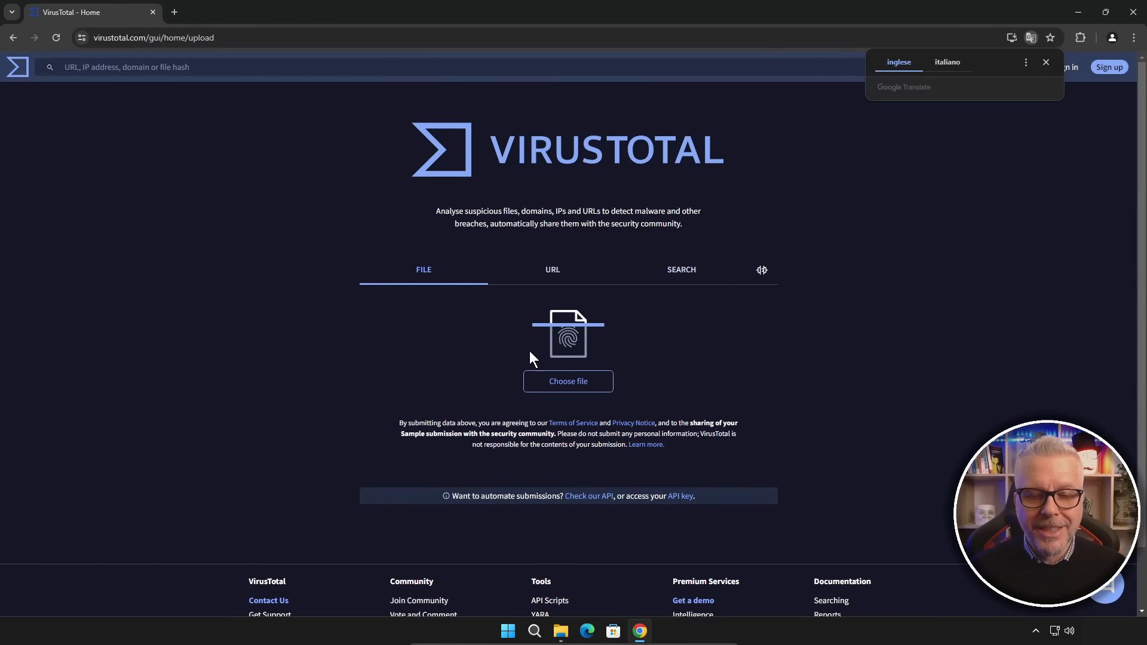
Upload FFSetup5.17.0.0-1.zip from the Download folder to VirusTotal for scanning
click(590, 378)
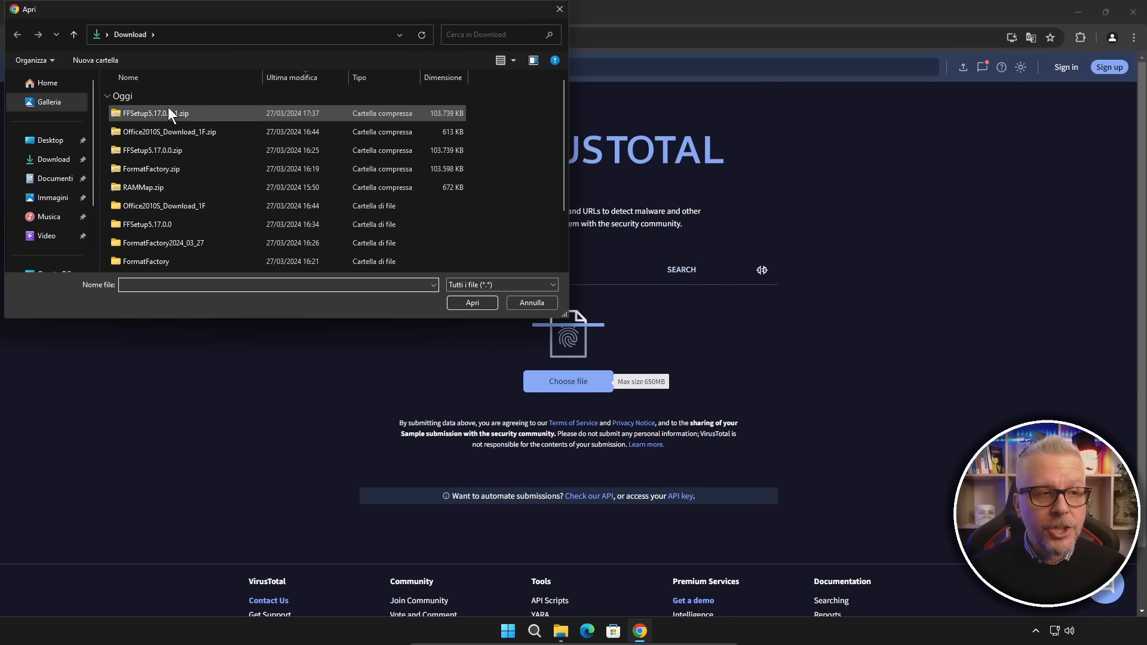
click(168, 113)
click(560, 630)
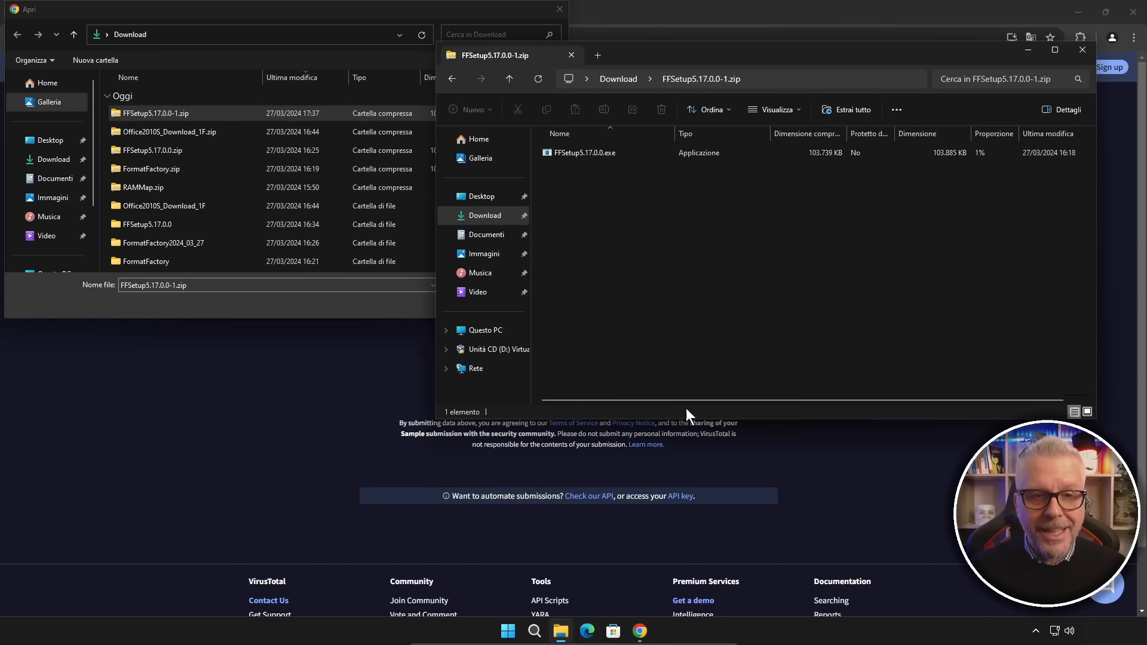
click(1082, 50)
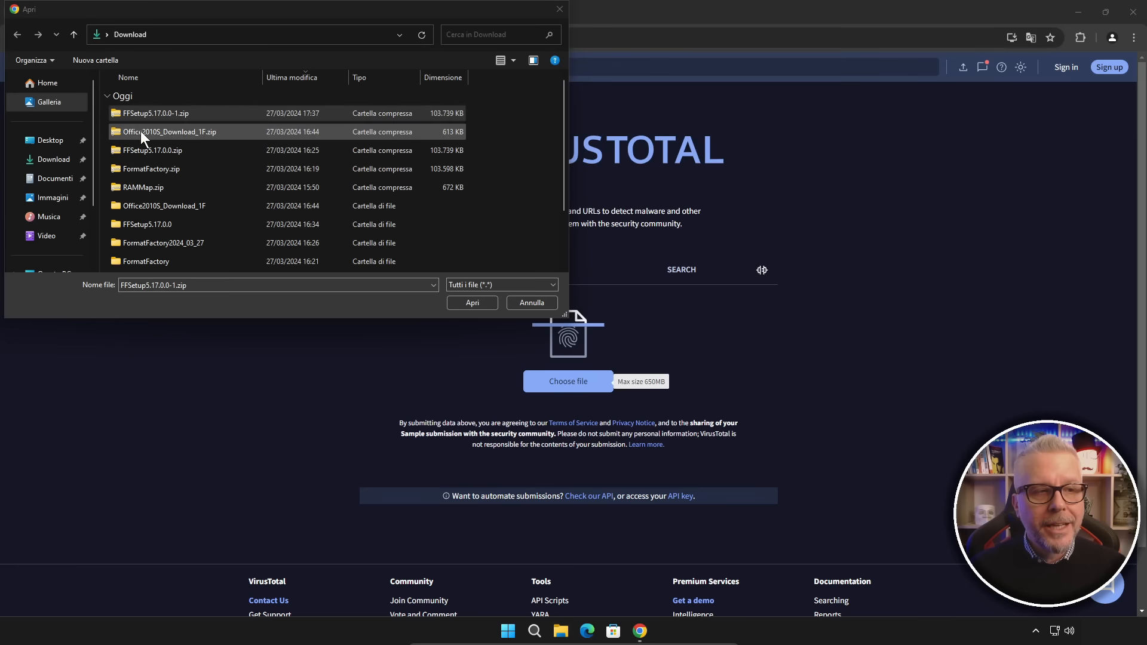
click(483, 303)
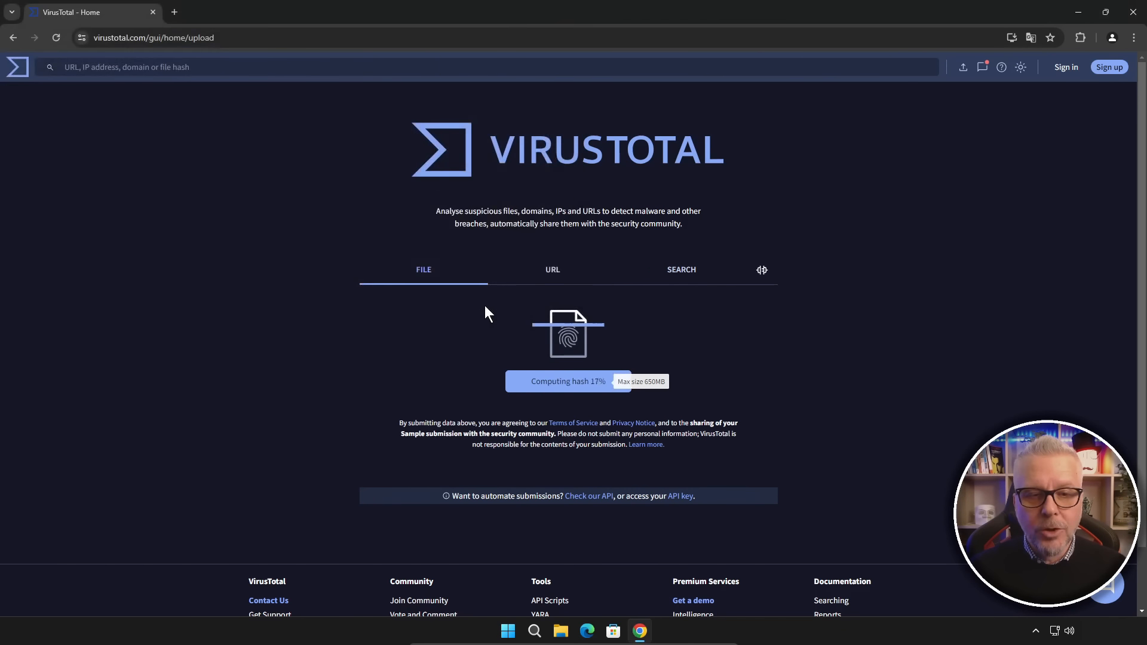
click(564, 403)
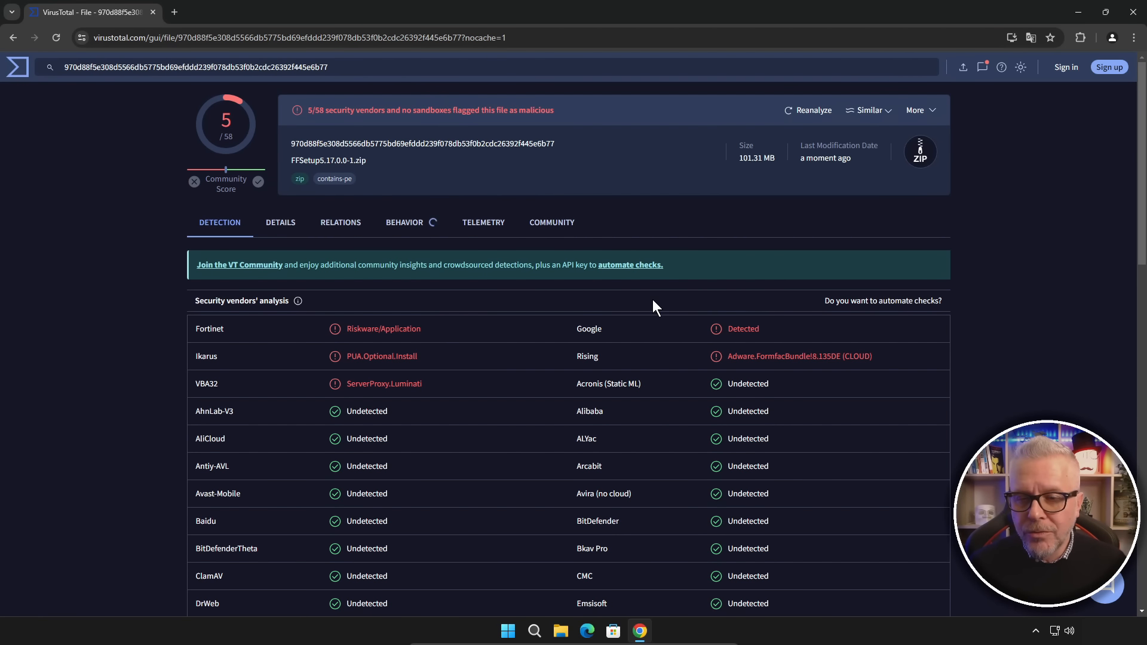
Examine the Rising and Ikarus detection entries in the VirusTotal report, and close the browser
double_click(786, 357)
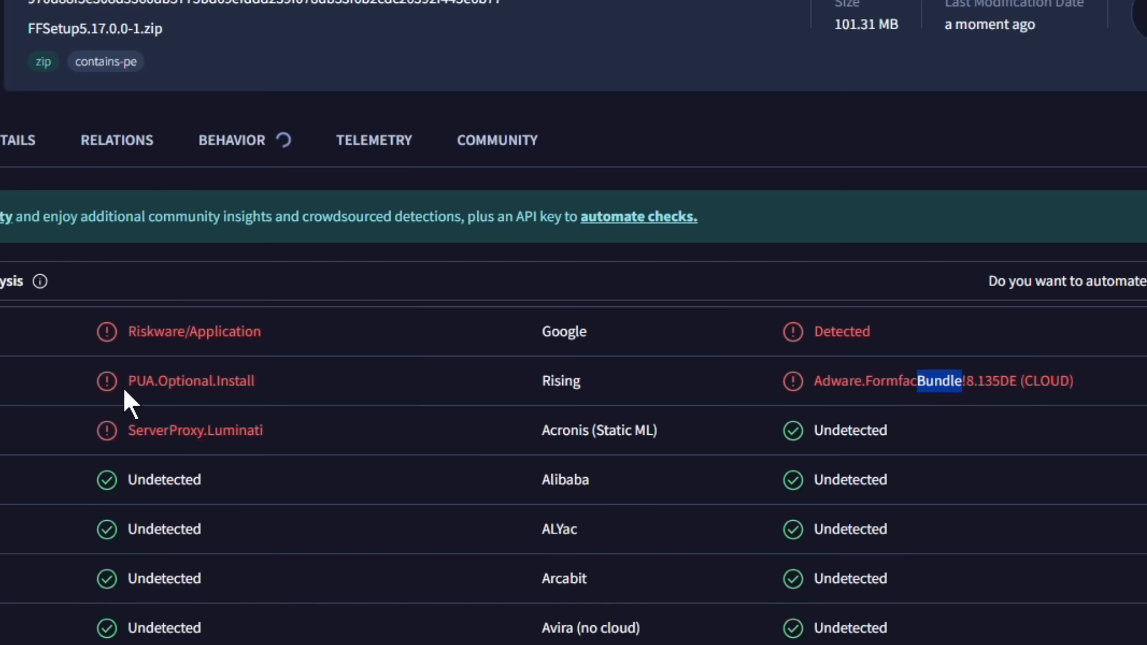
double_click(139, 380)
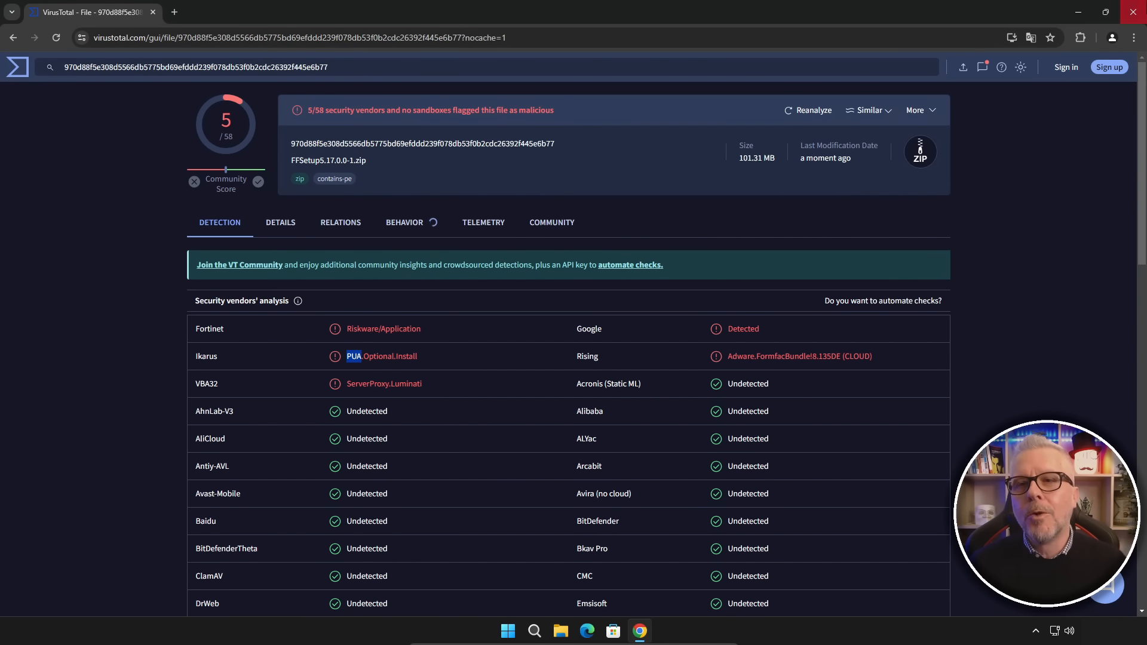
click(1133, 11)
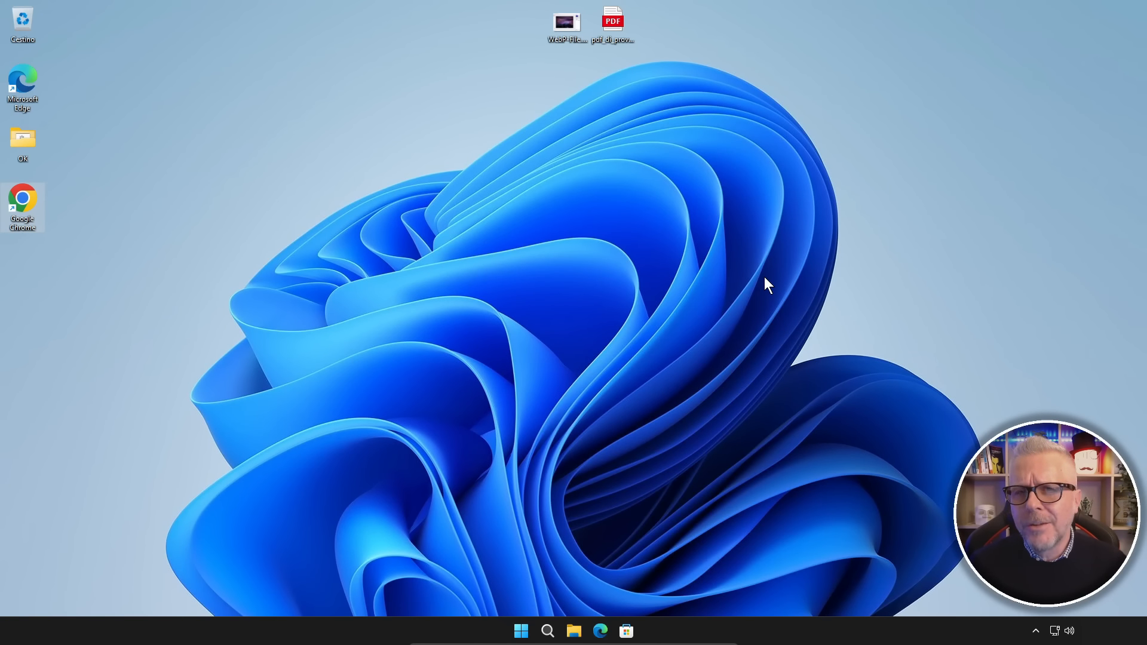
Switch to File Explorer and open the FFSetup5.17.0.0-1.zip archive in the Download folder
click(574, 631)
click(503, 217)
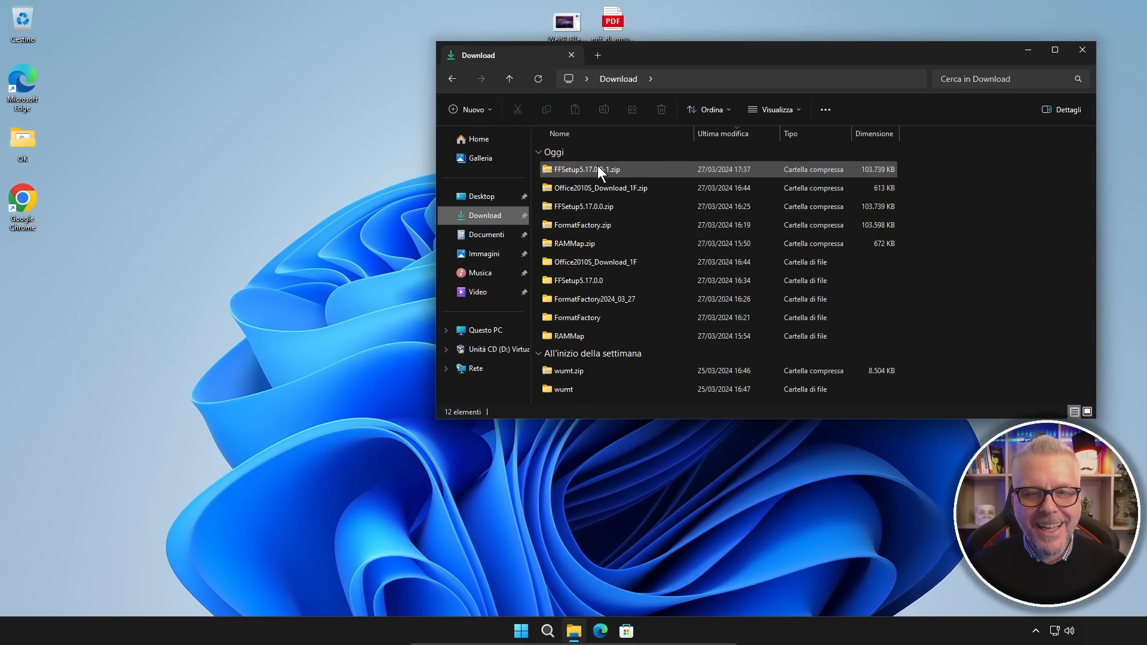
double_click(598, 166)
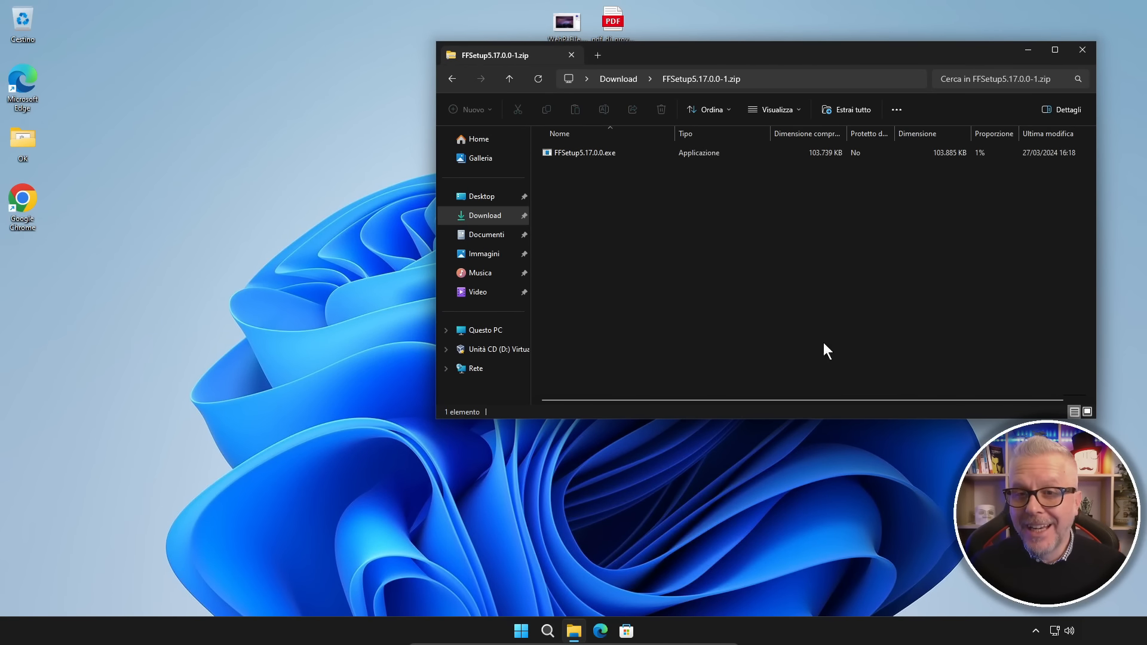
Turn off real-time protection in Windows Security's virus and threat protection settings and approve the user account control request
click(1036, 635)
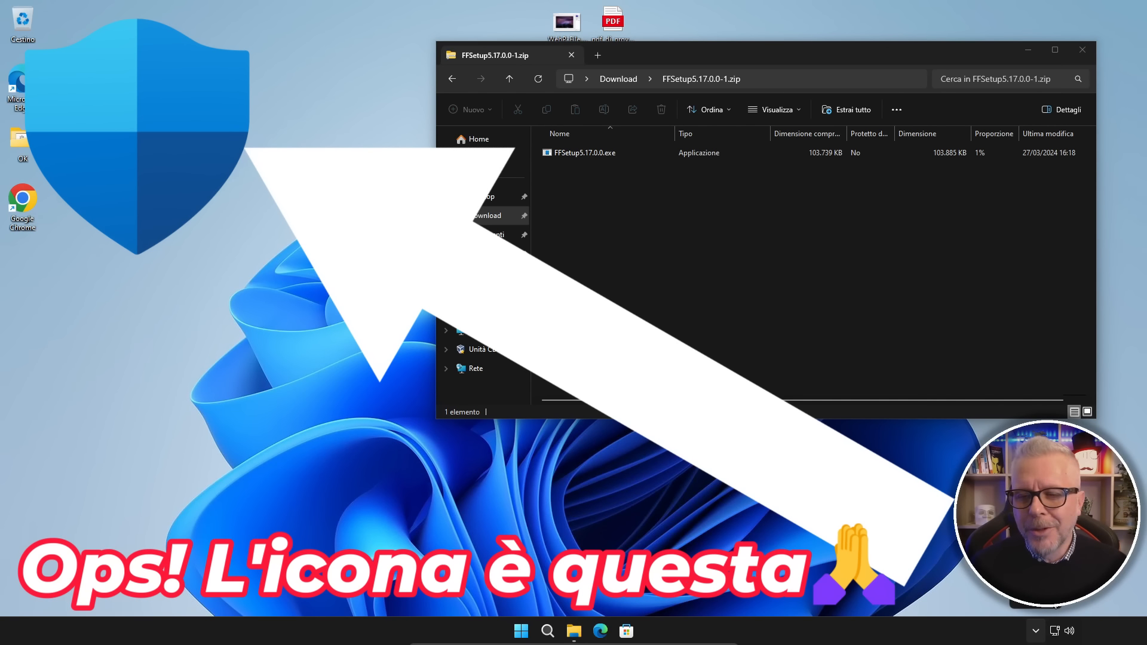
click(1055, 609)
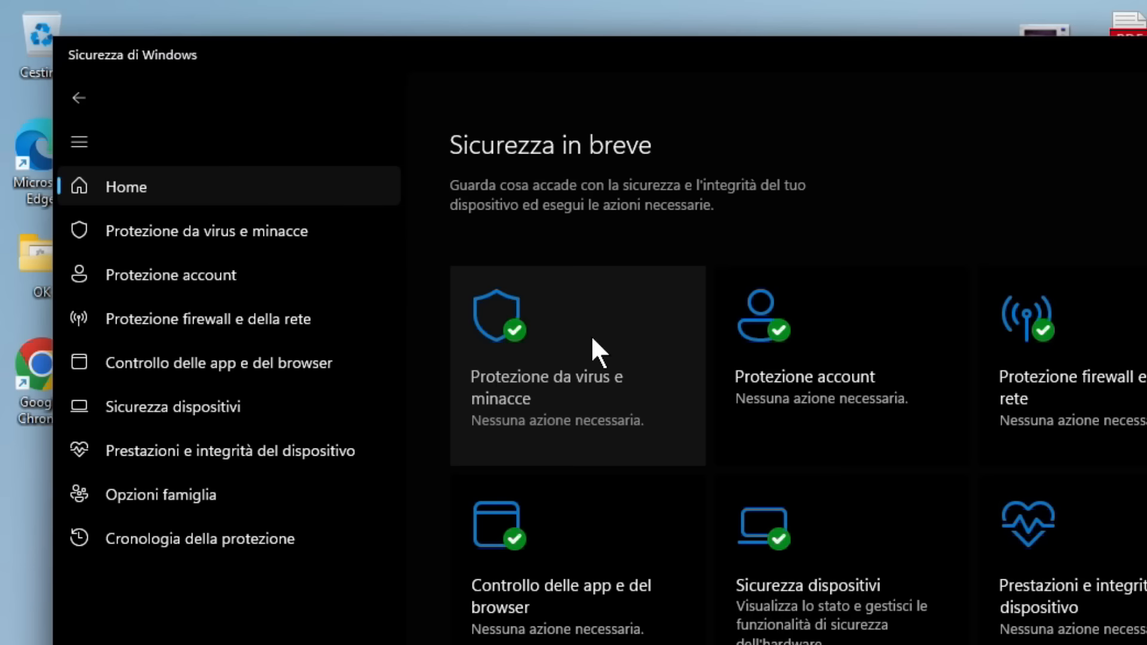
click(560, 336)
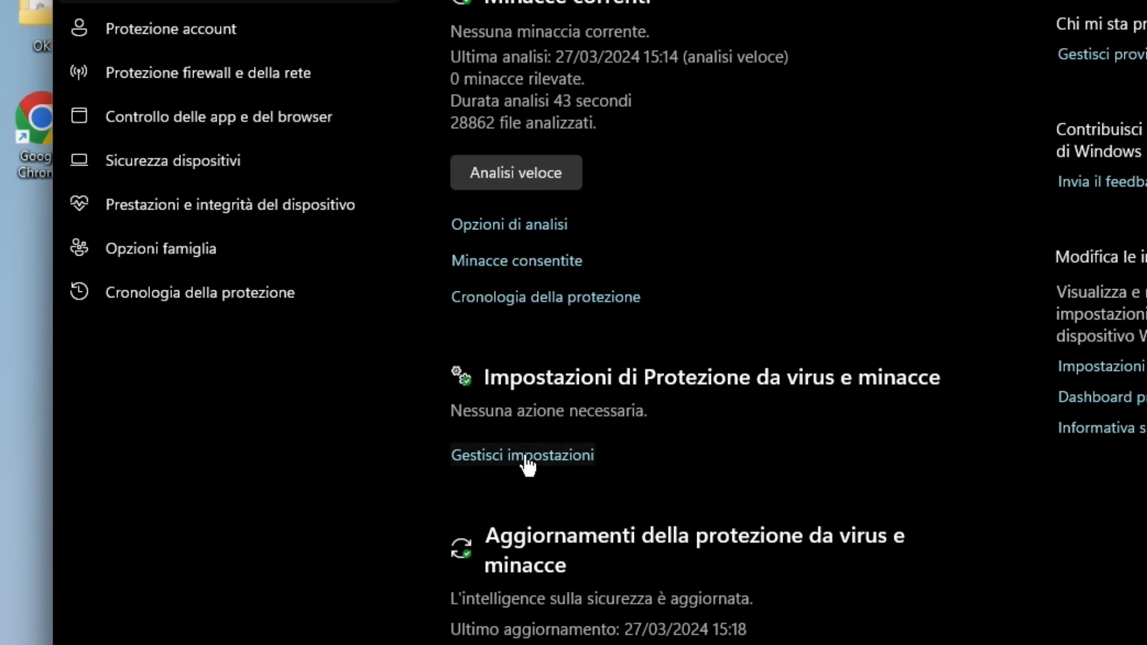
click(526, 457)
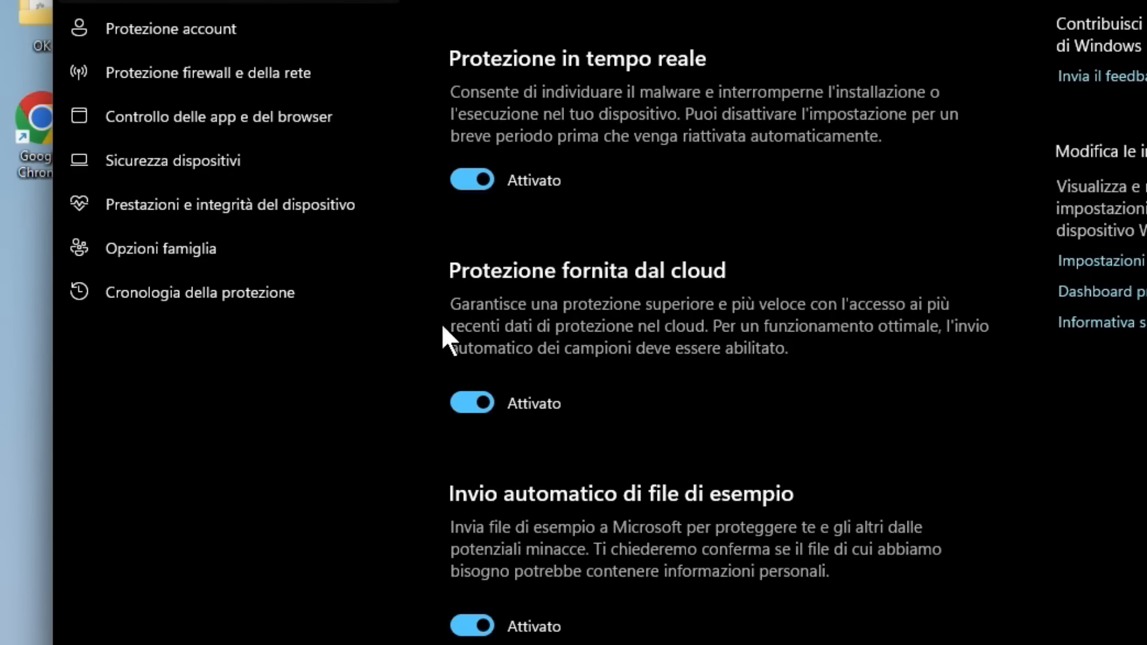
click(472, 180)
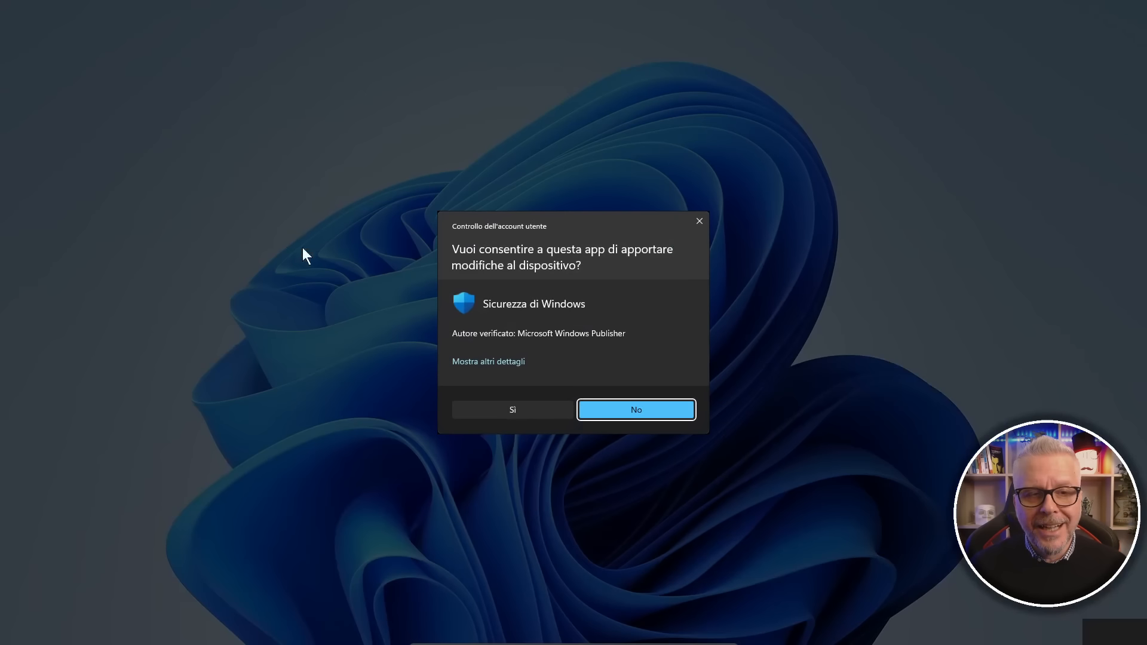
click(520, 410)
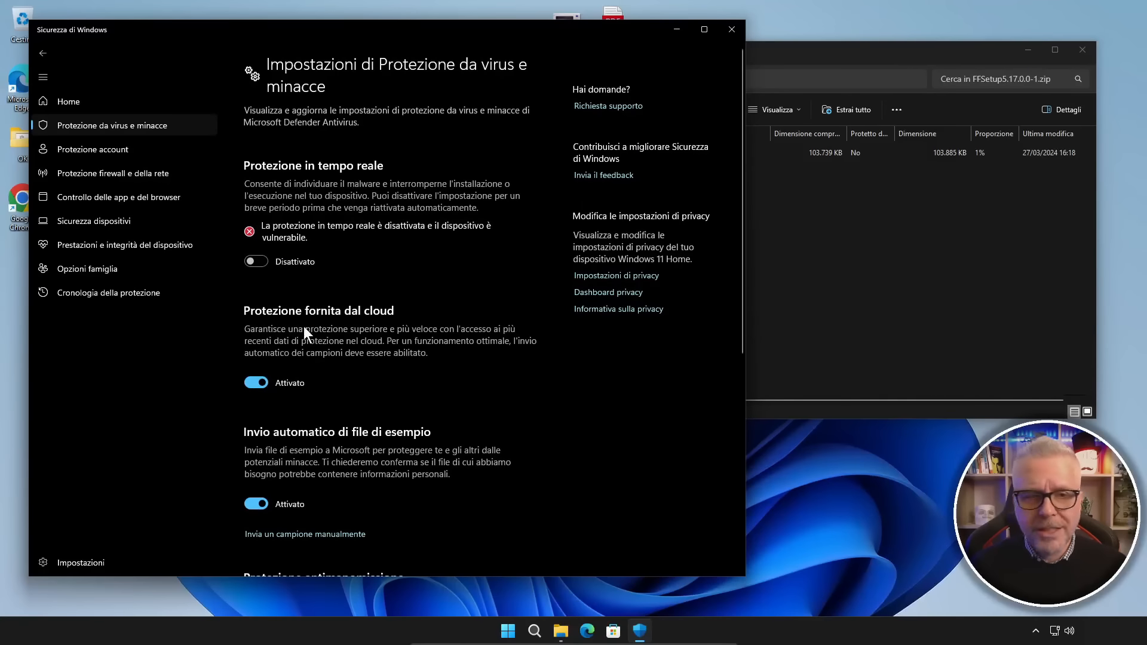
Turn off cloud-delivered protection, run FFSetup5.17.0.0.exe from the opened archive and approve the user account control request
click(258, 383)
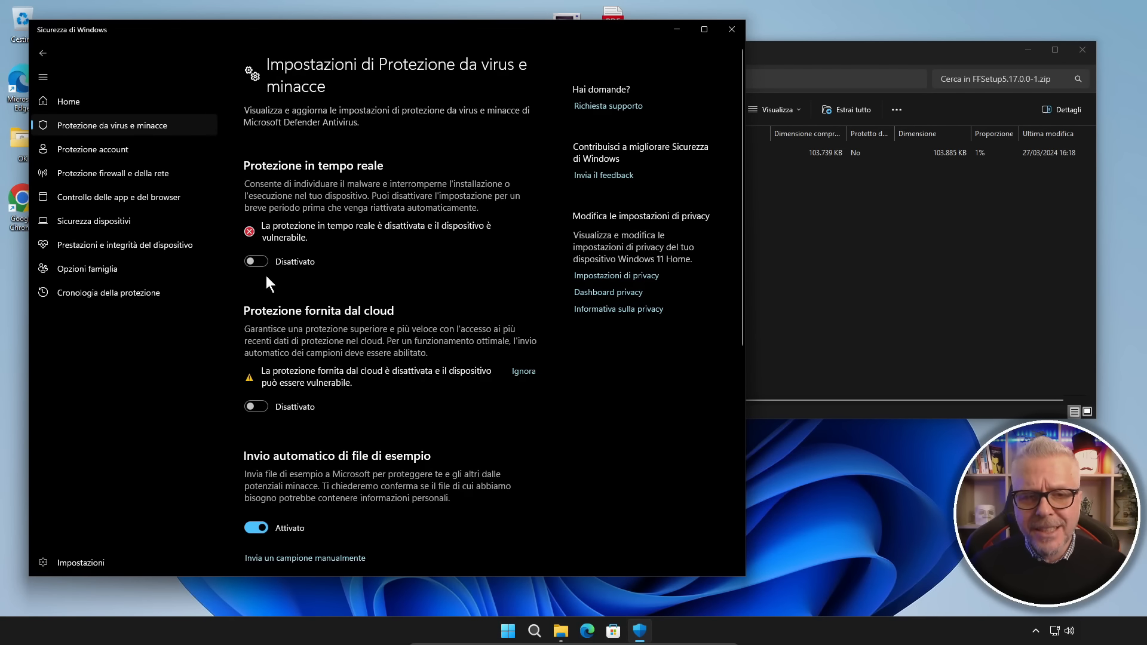
click(882, 261)
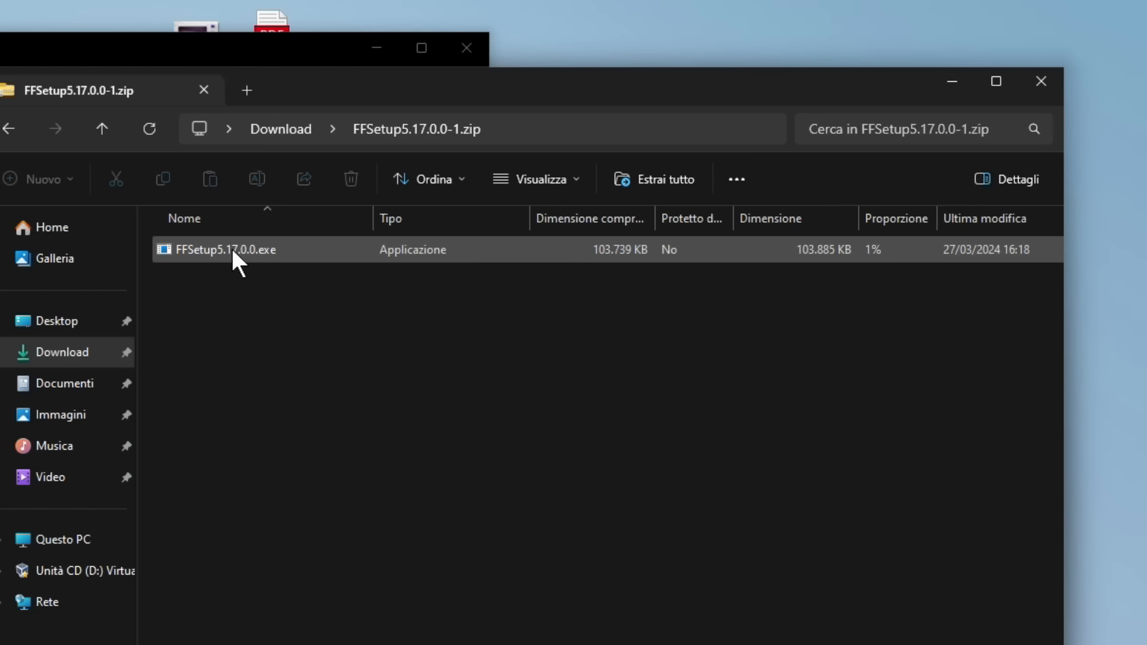
double_click(232, 251)
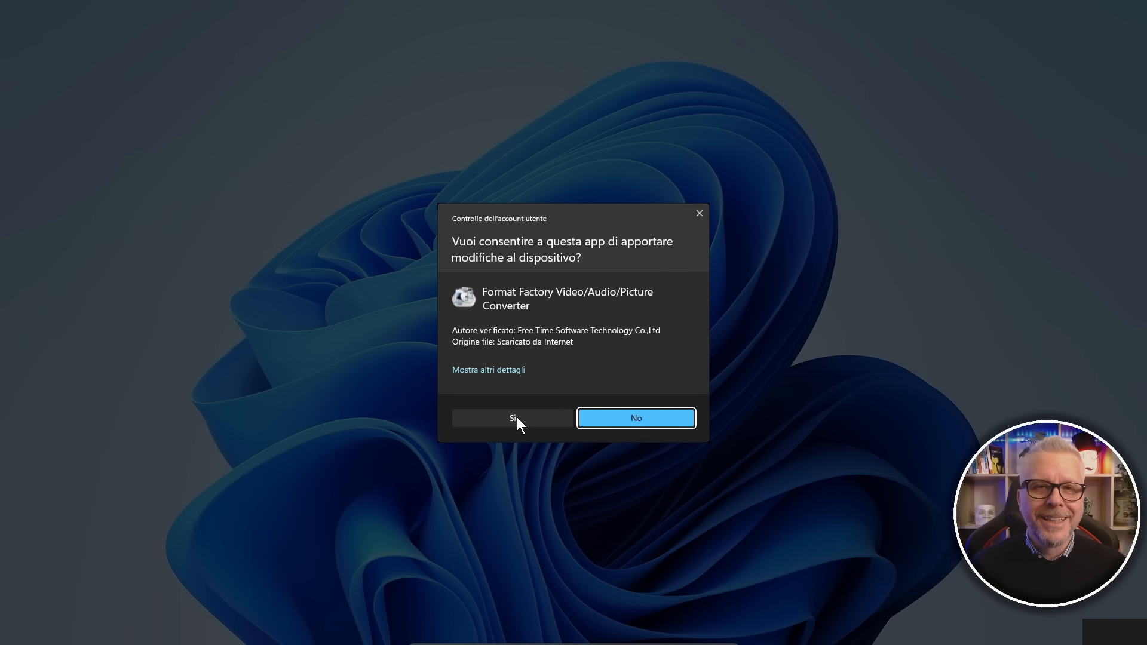
click(518, 417)
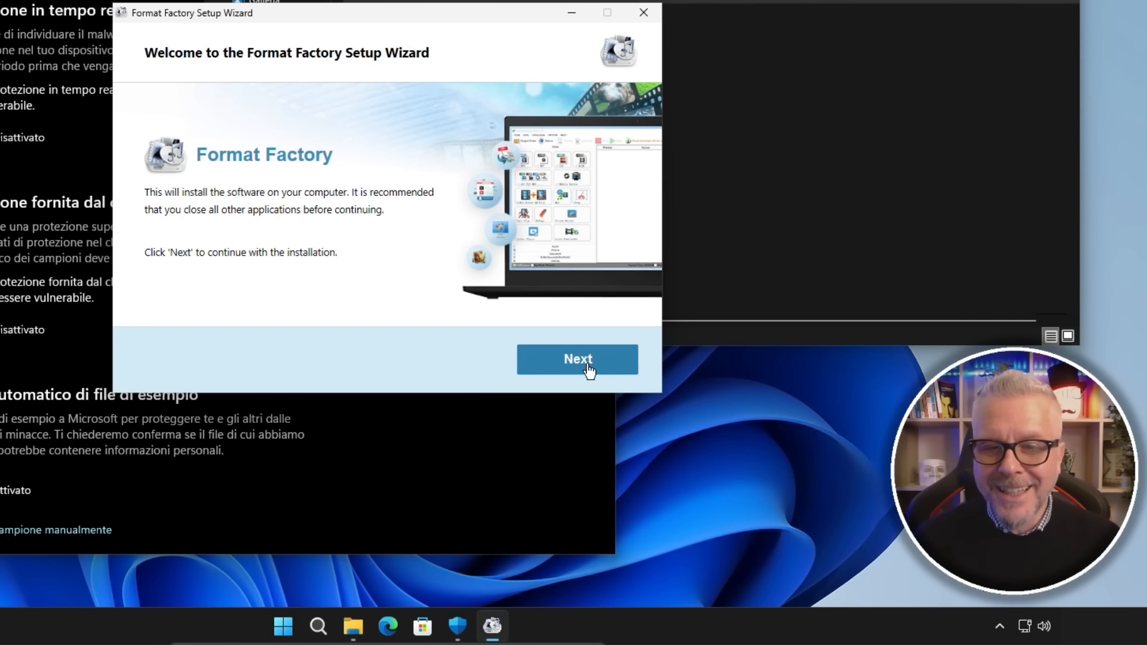
Install Format Factory in C:\Program Files (x86)\FormatFactory, accepting the license, declining optional offers and choosing limited use over Bright Data resource sharing
click(589, 370)
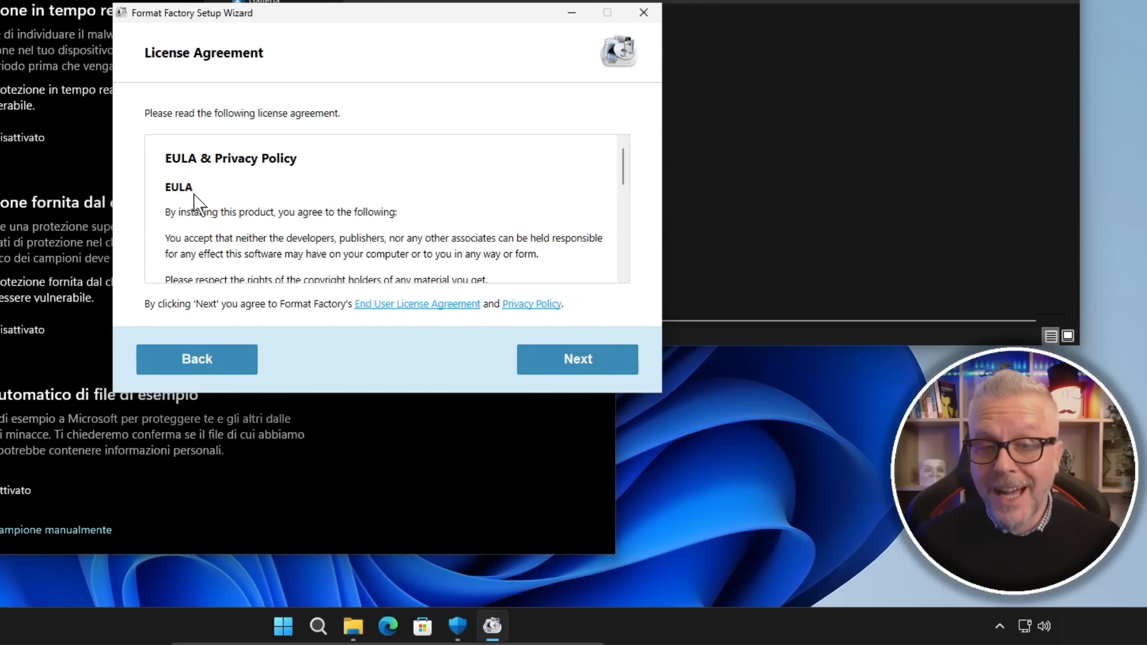
click(589, 359)
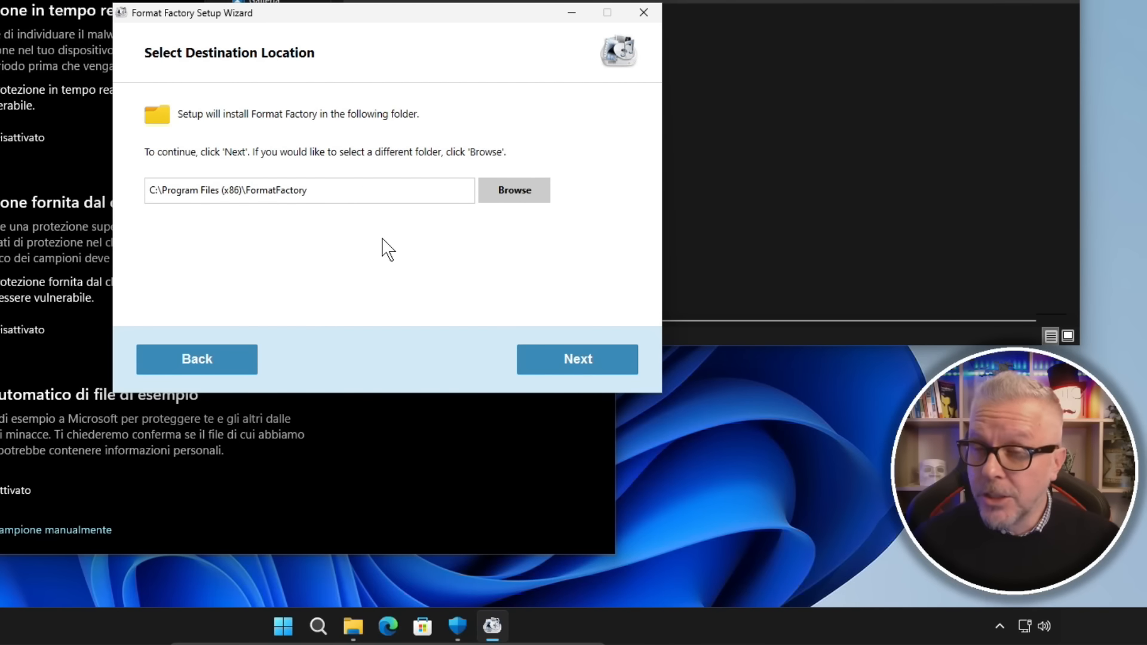
click(571, 364)
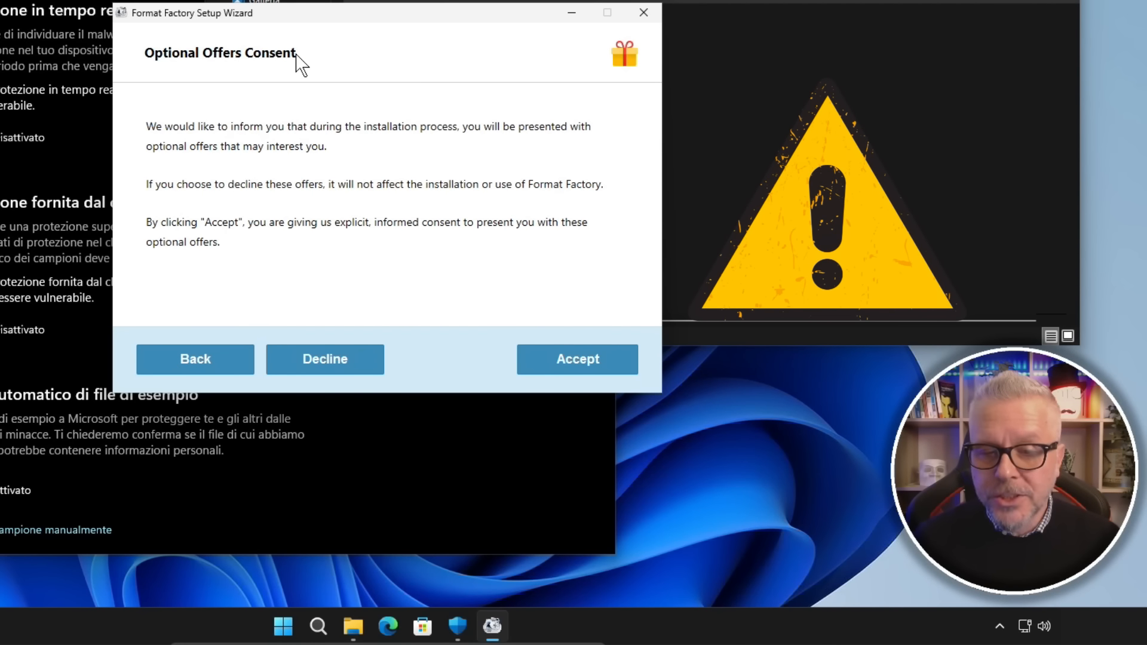
click(333, 375)
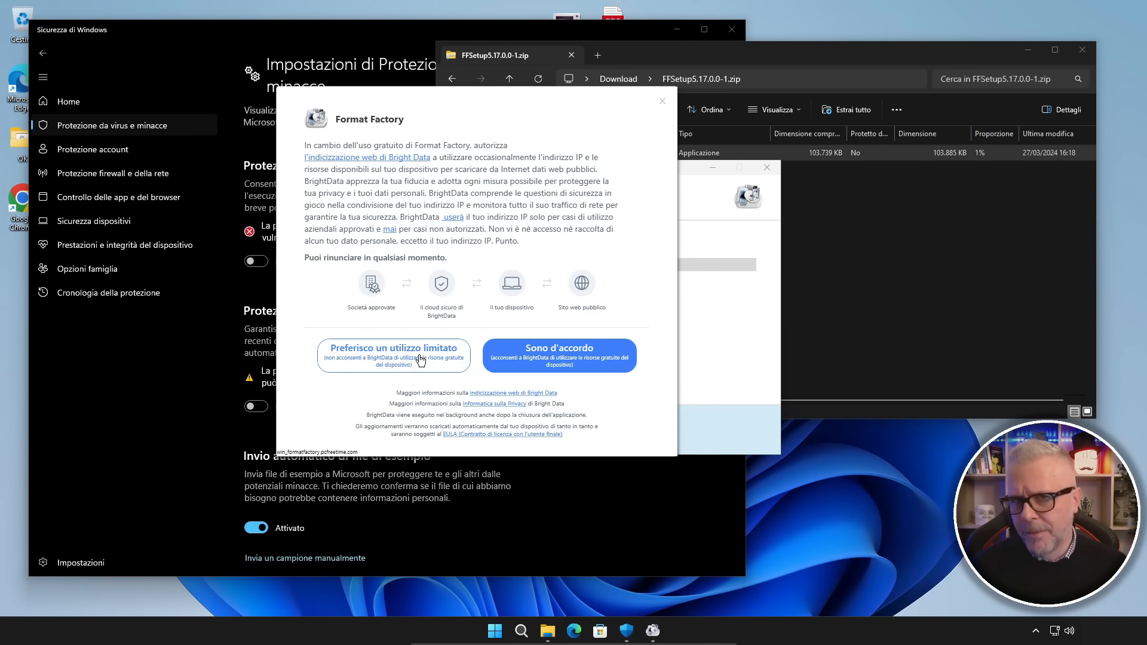
click(421, 358)
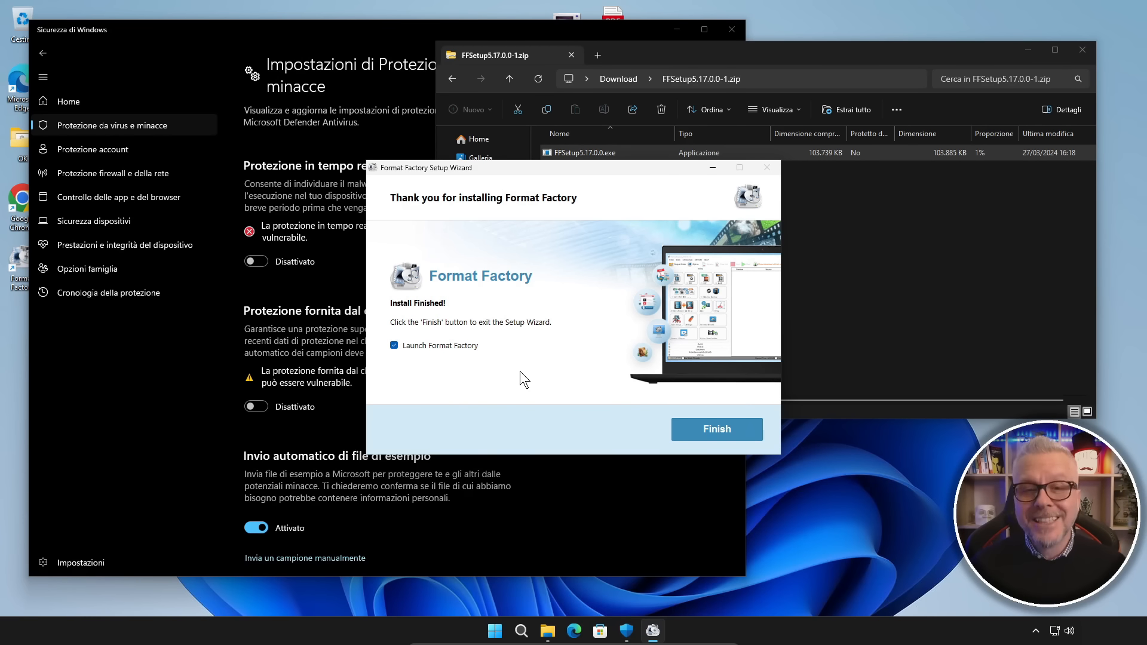
Turn real-time protection and cloud-delivered protection back on, and close Windows Security
click(260, 262)
click(259, 374)
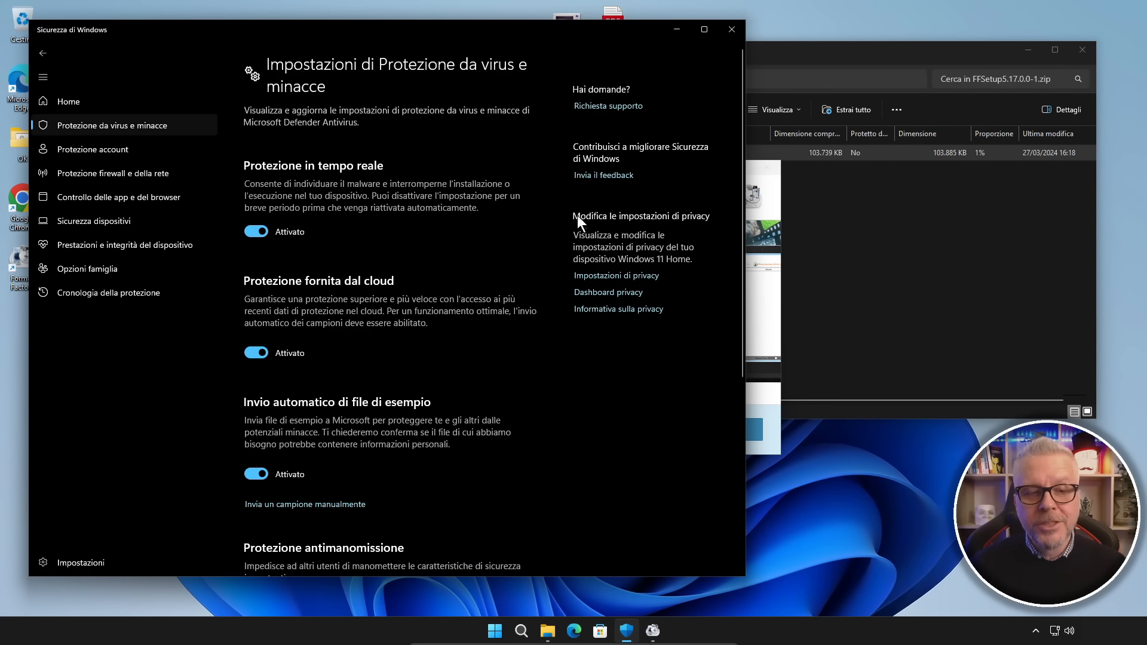
click(732, 30)
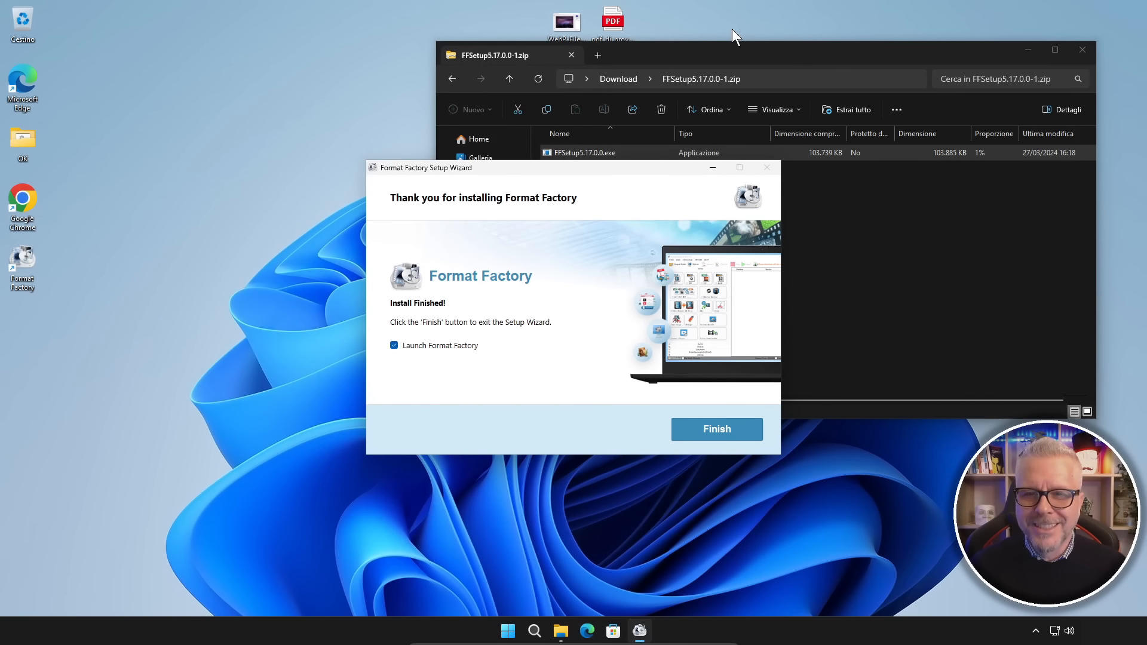
Close the installer archive's File Explorer window, and finish the setup wizard with Format Factory set to launch
click(1082, 50)
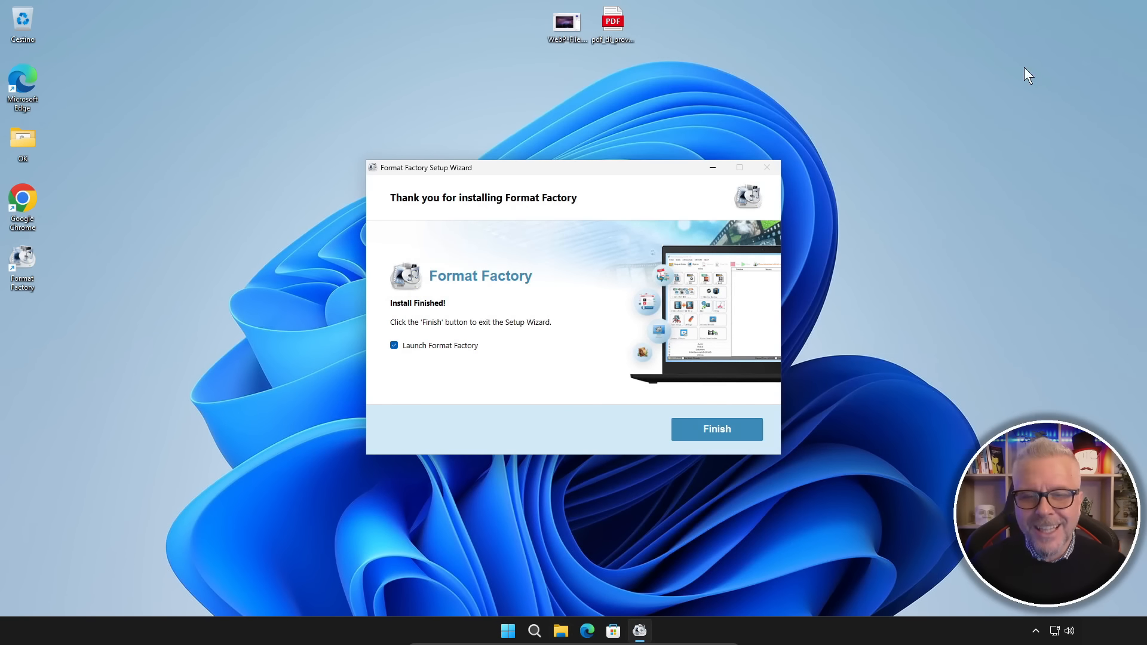
click(722, 437)
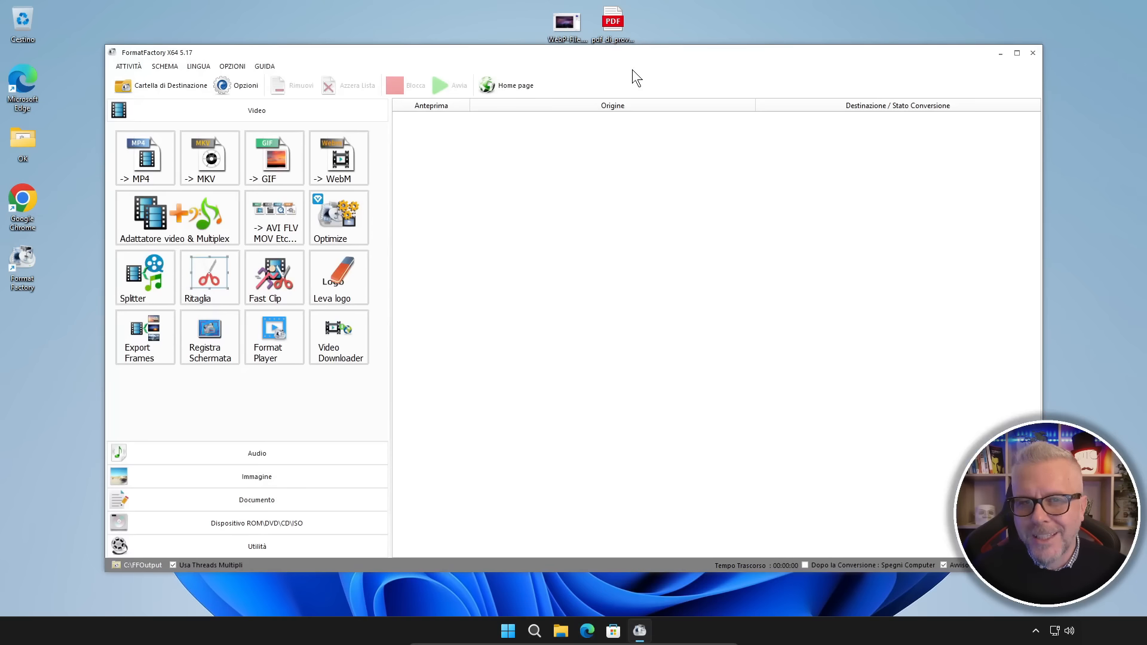
click(632, 72)
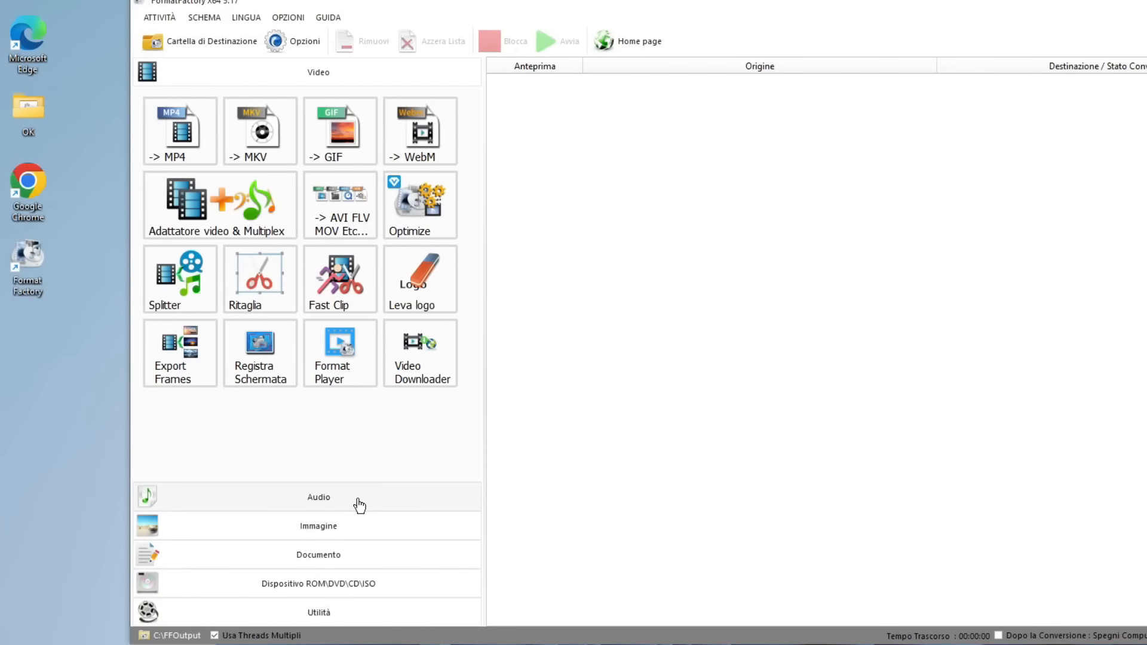
Add a Text->Wav audio task with the text "ciao" to the conversion list, using C:\FFOutput as destination
click(359, 505)
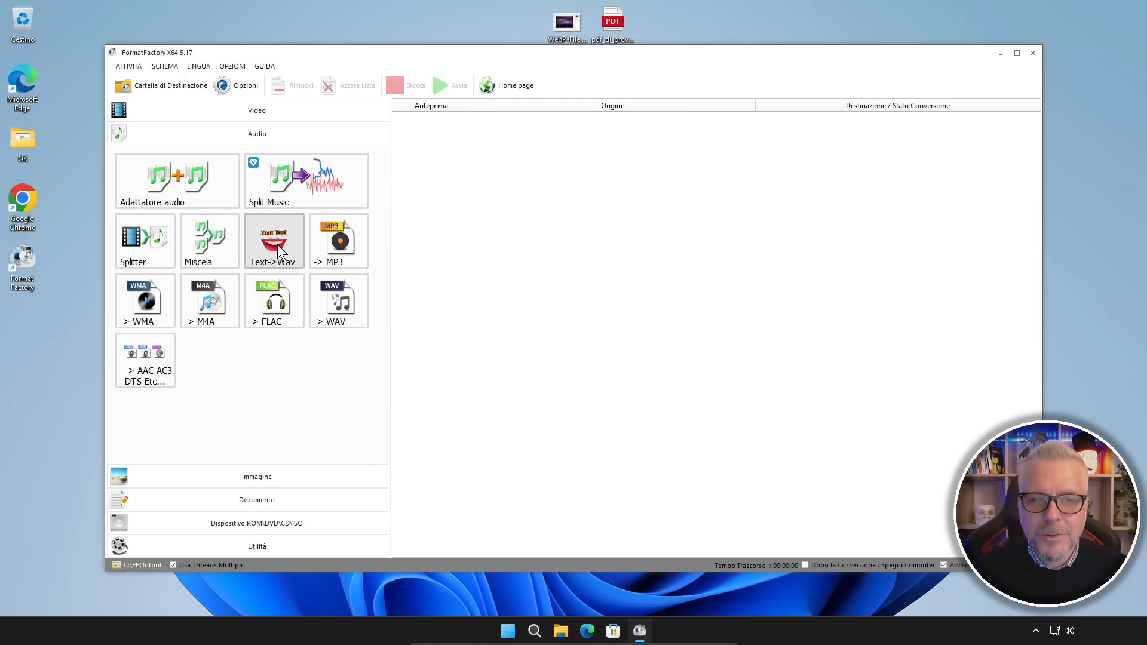
click(269, 243)
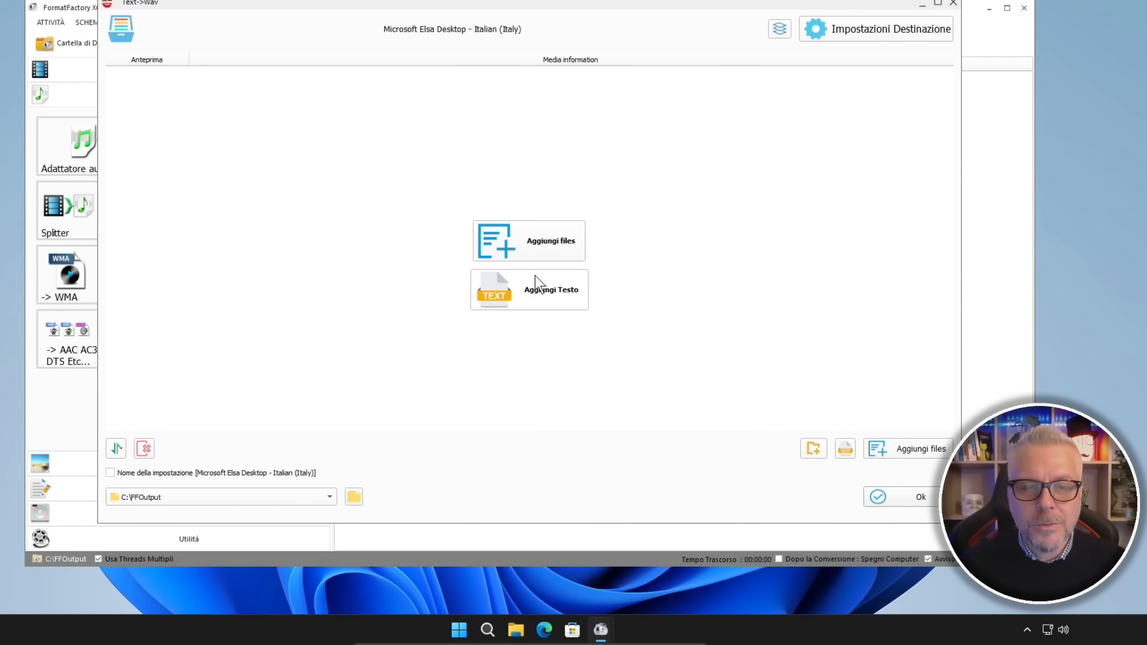
click(540, 293)
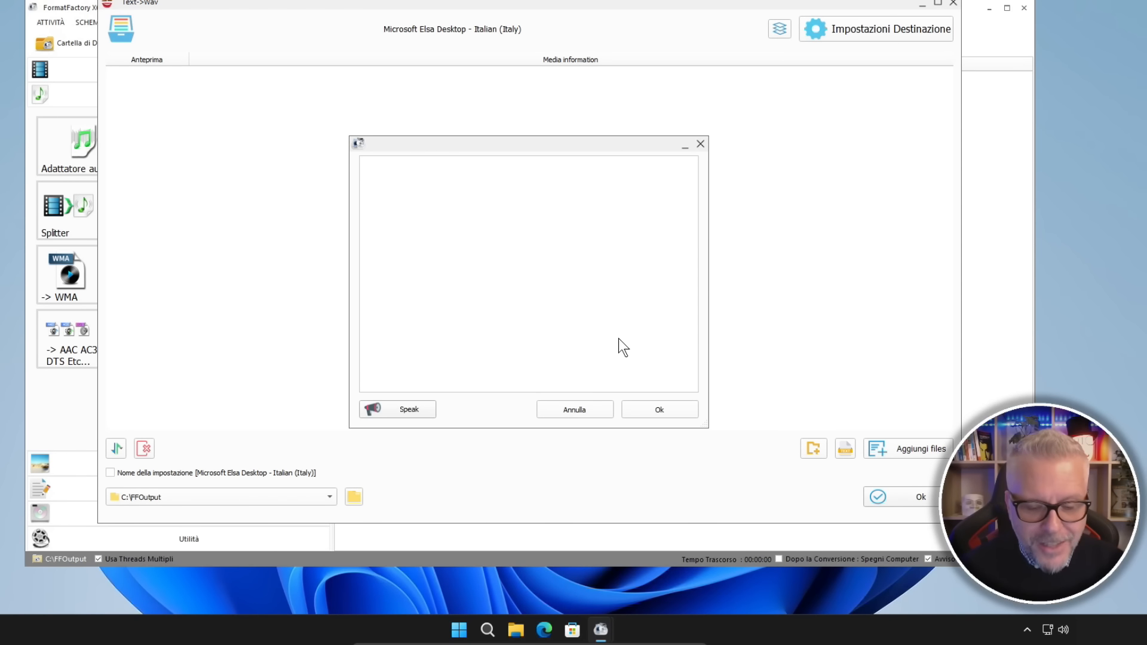
text(ciao)
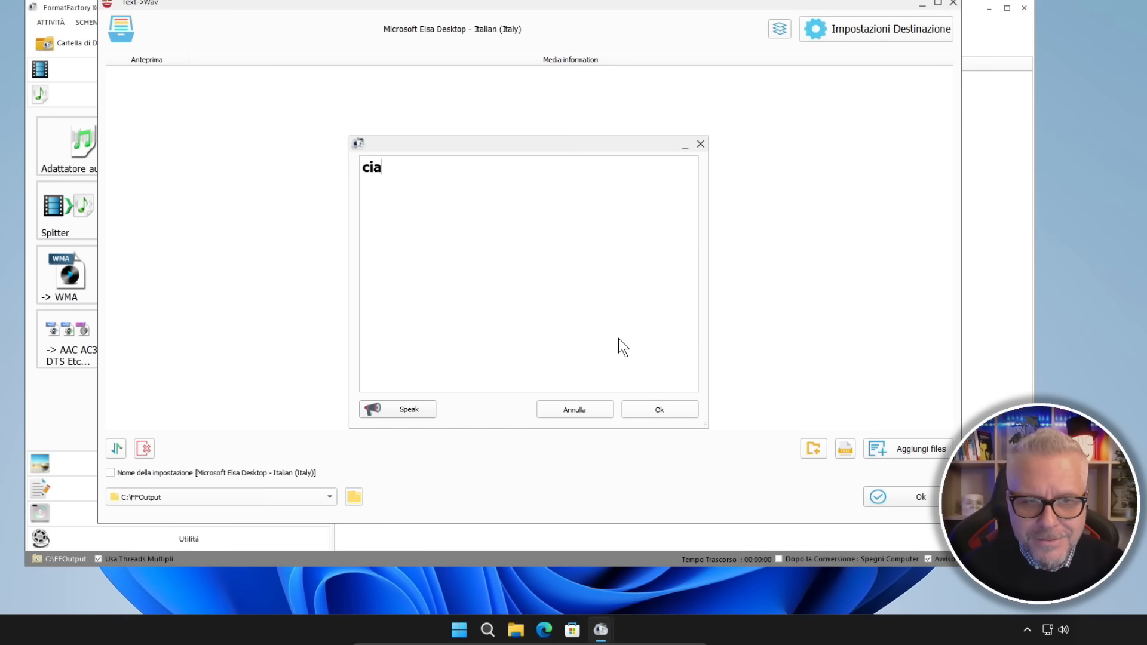
click(660, 411)
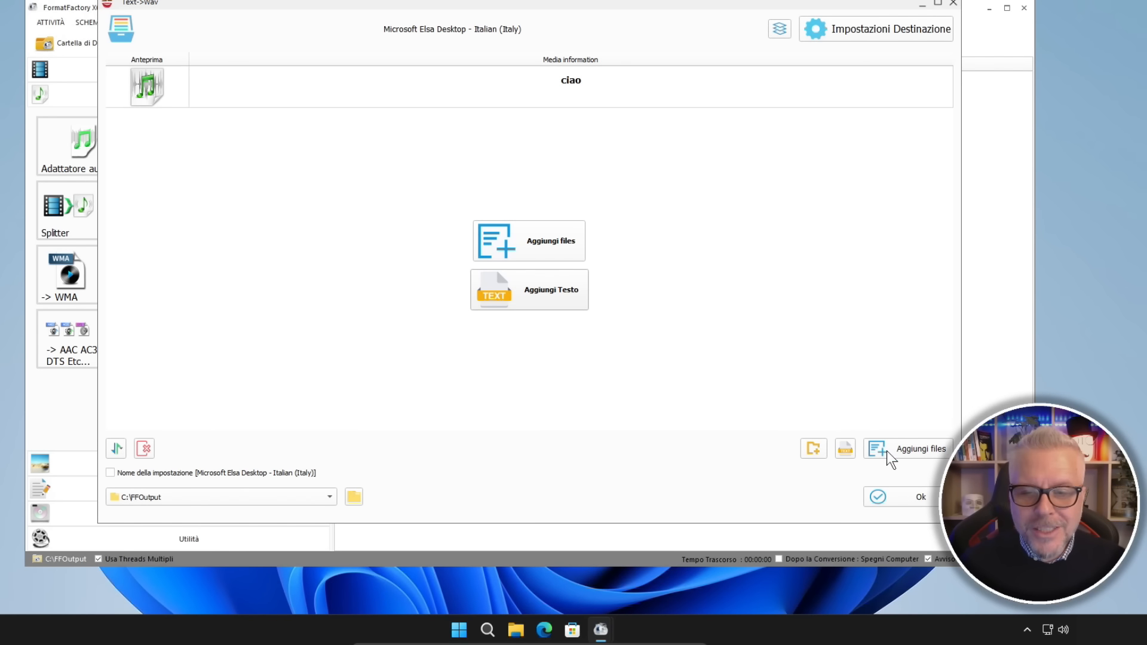
click(921, 499)
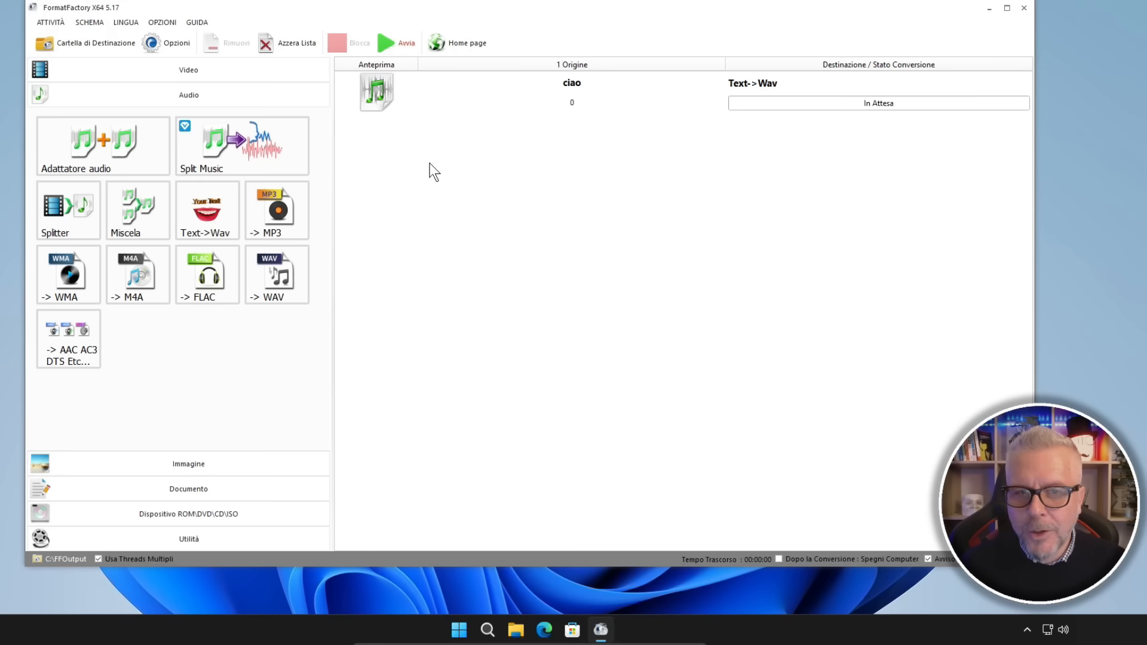
Run the Text->Wav conversion, play ciao.wav from its output folder, and close the media player and folder
click(396, 44)
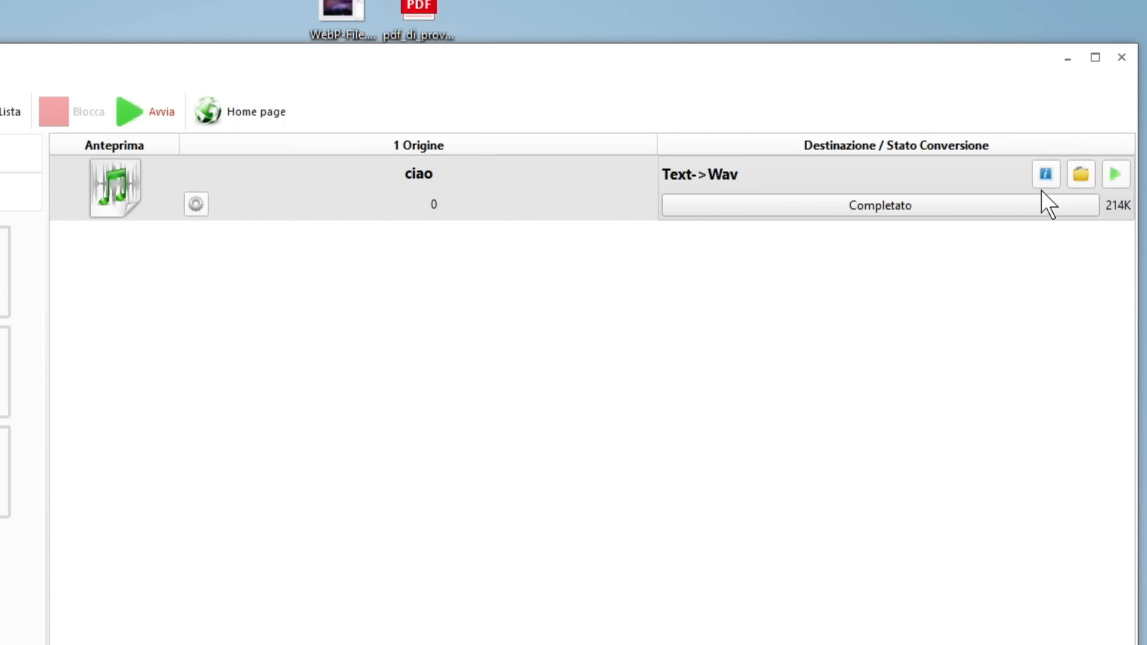
click(1081, 174)
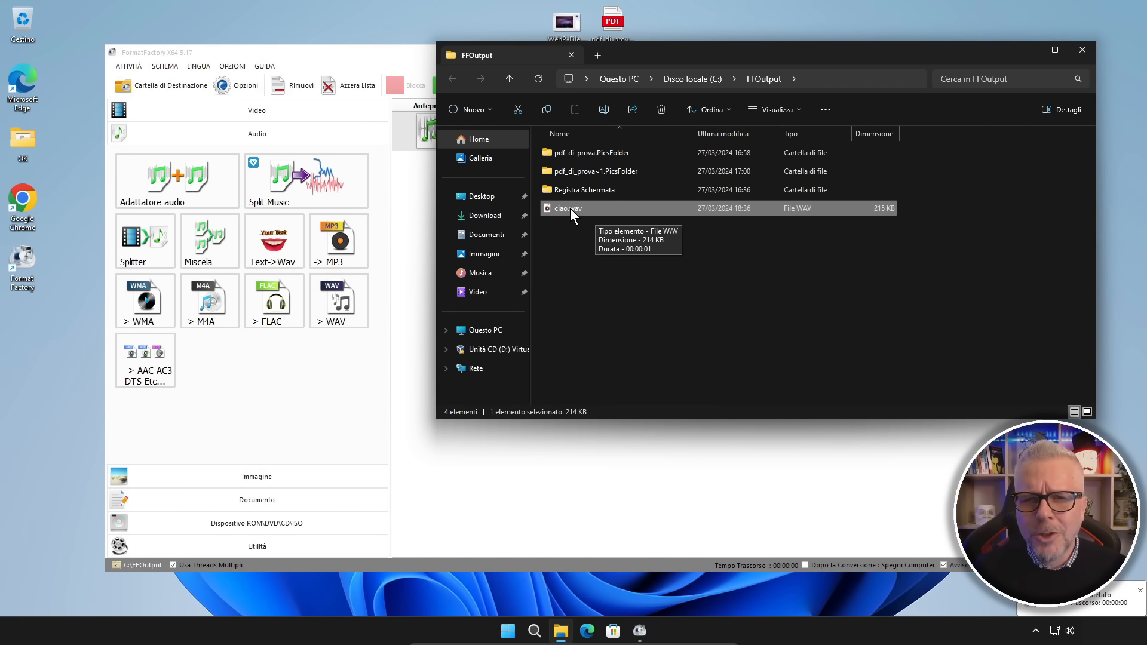
double_click(570, 208)
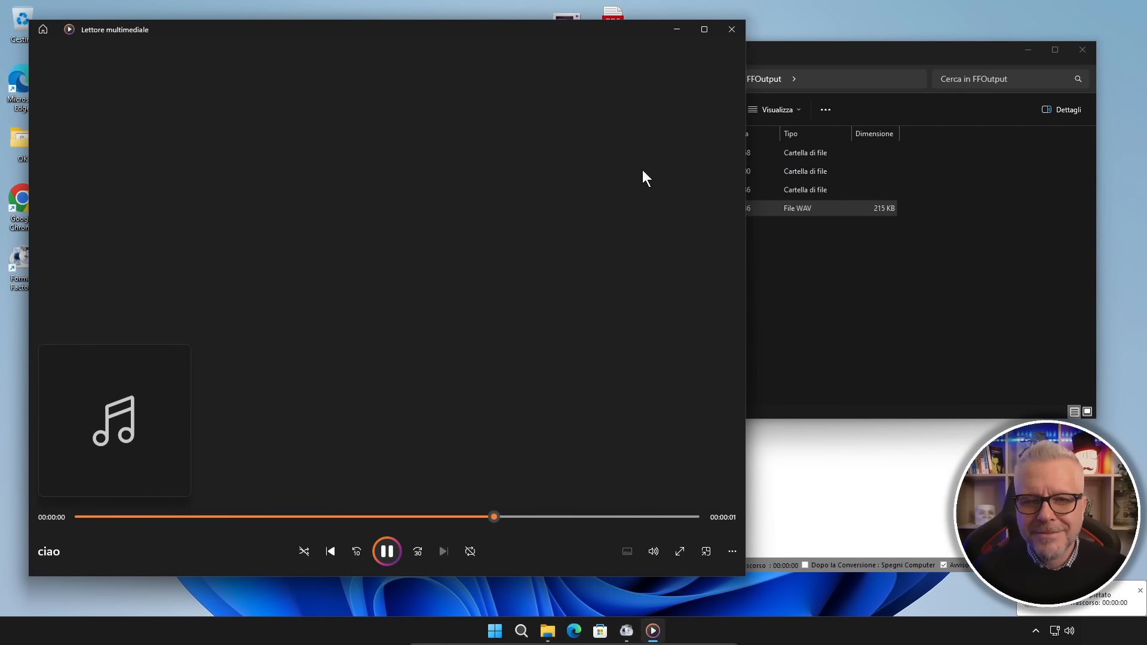
click(732, 29)
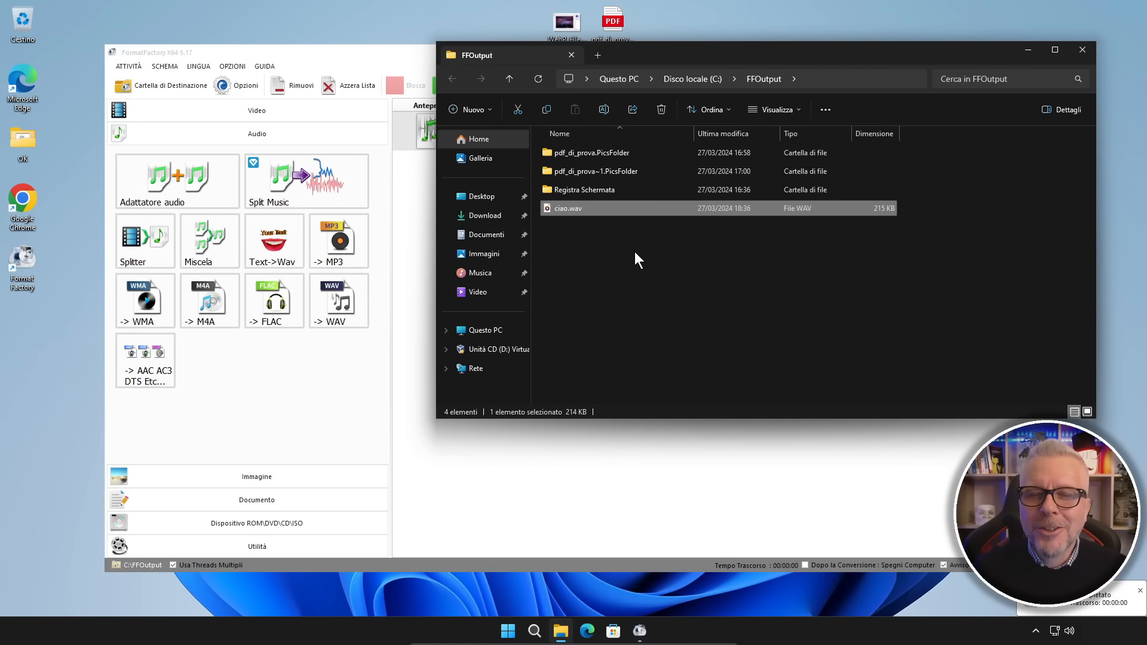
click(1081, 48)
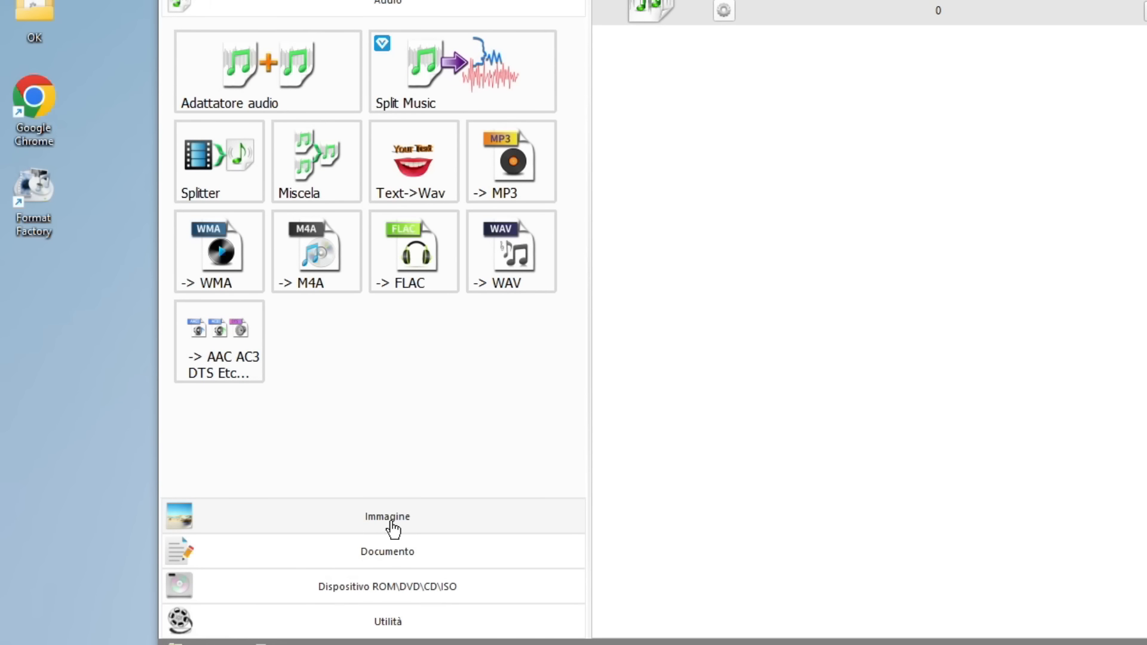
Add a JPG conversion task for WebP-File.webp from the Desktop, keeping the original dimensions and the C:\FFOutput destination
click(393, 528)
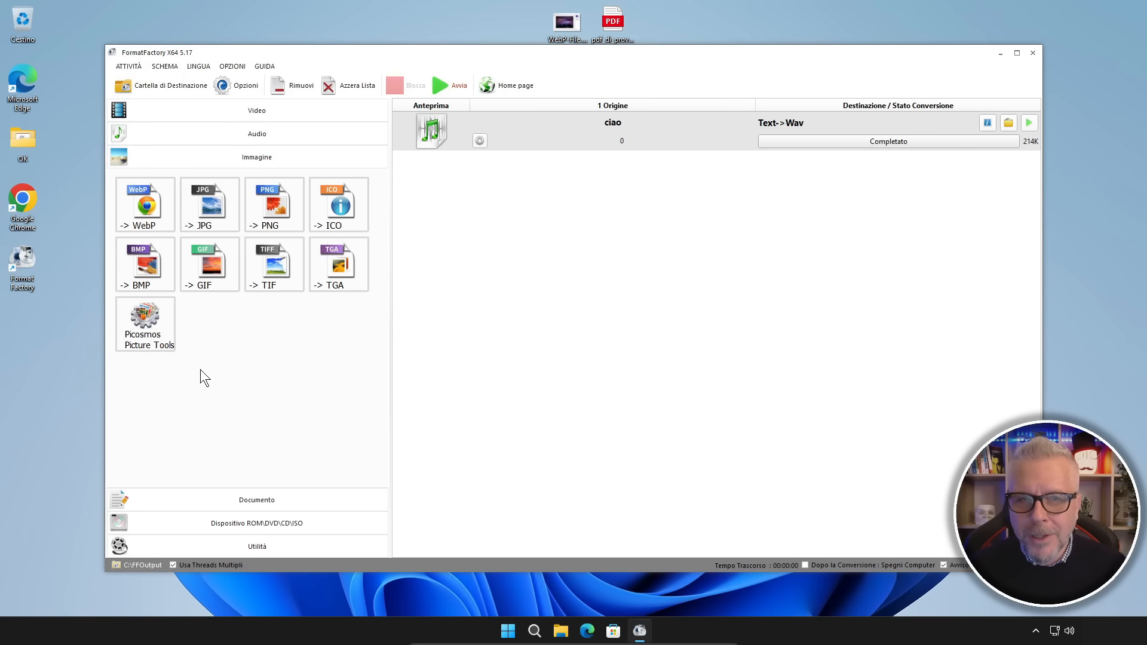
click(211, 213)
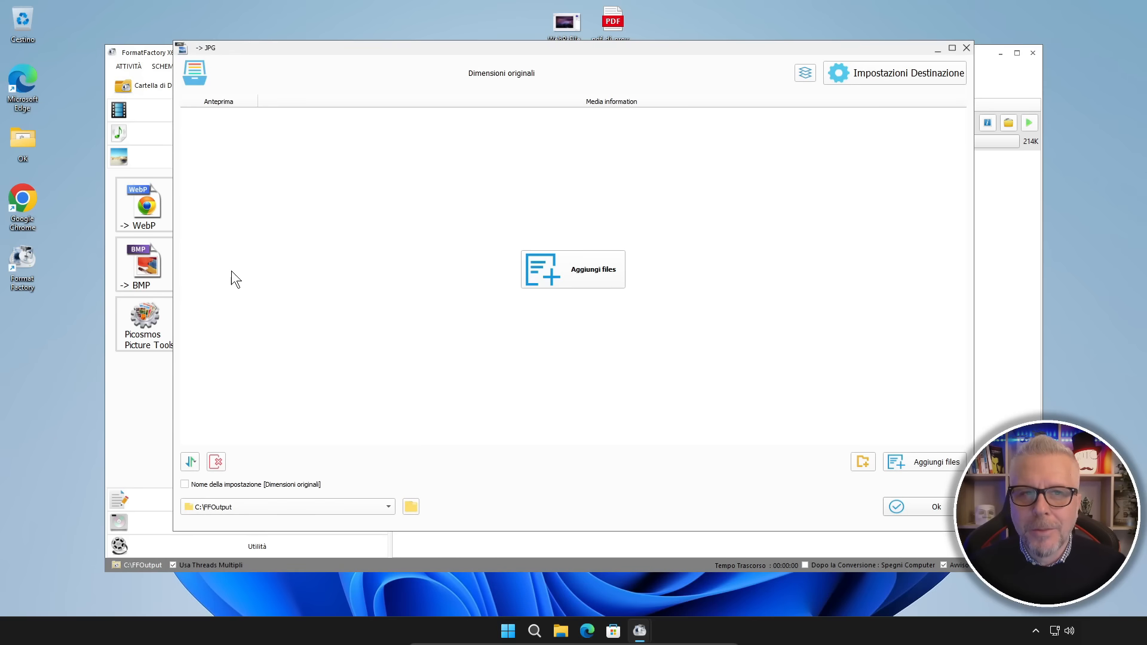
click(591, 275)
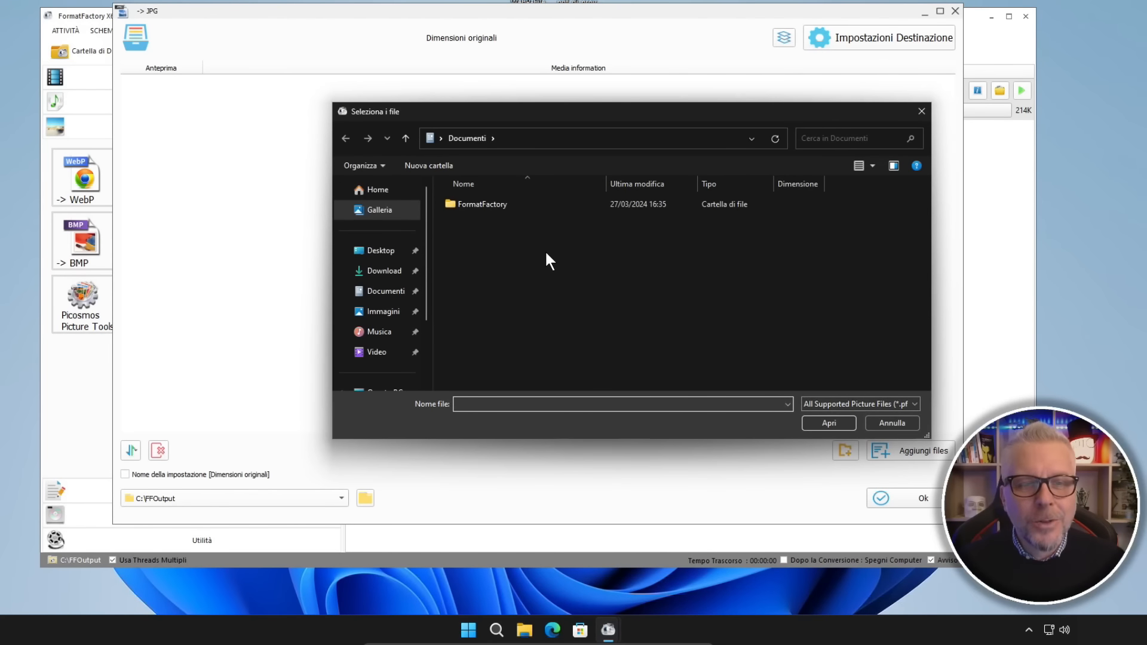
click(368, 254)
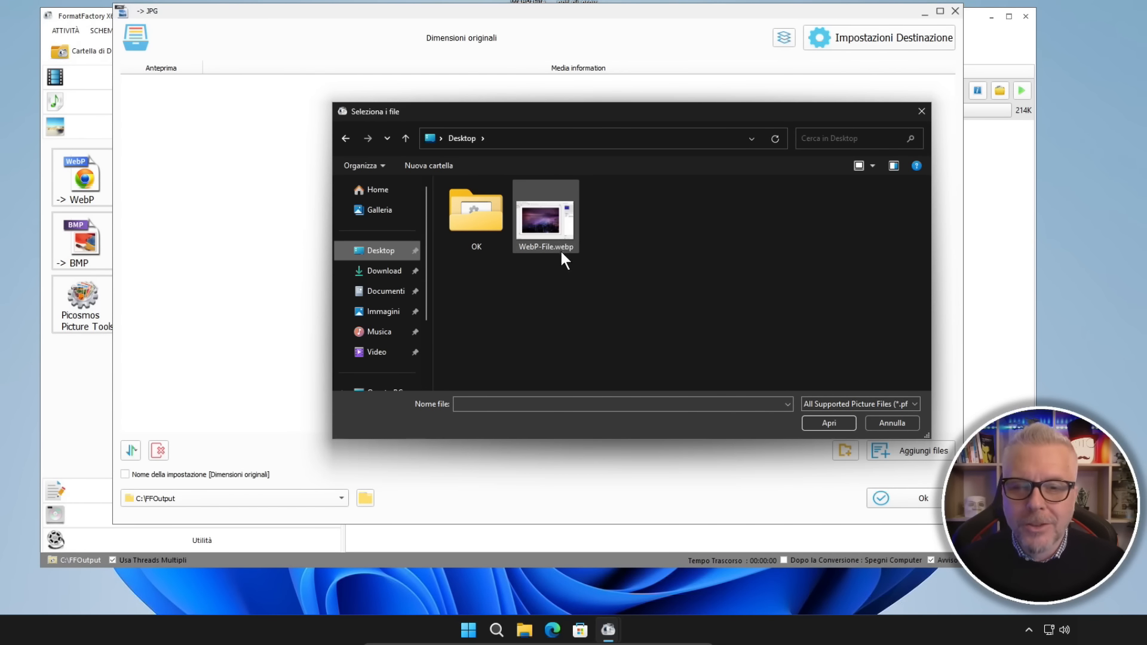
click(560, 227)
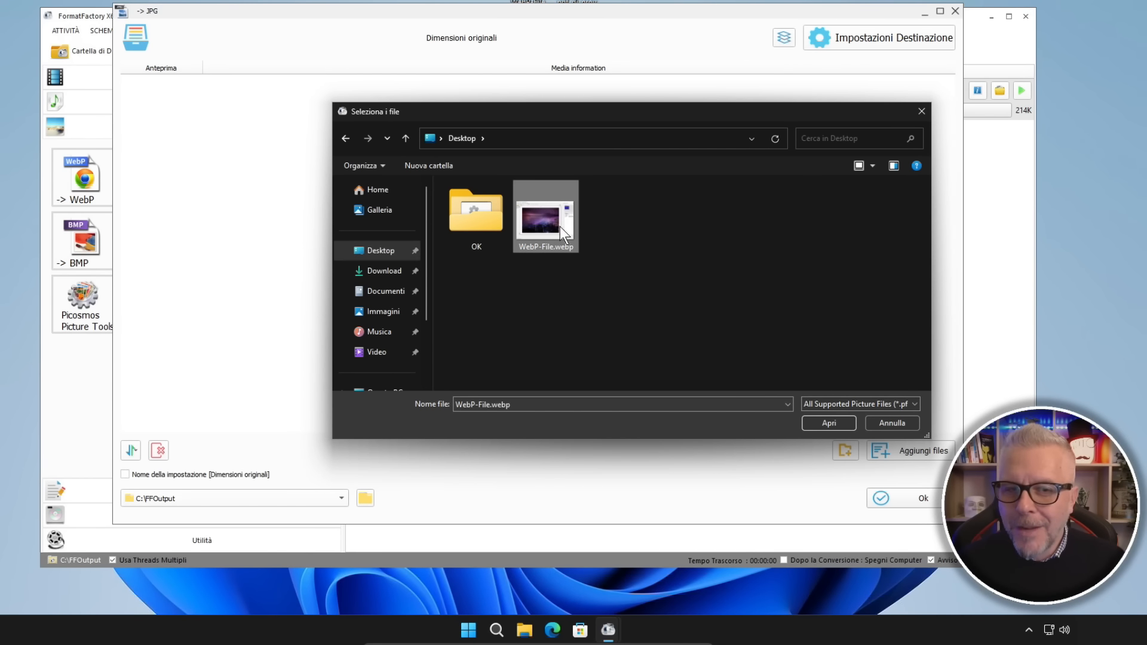
click(840, 424)
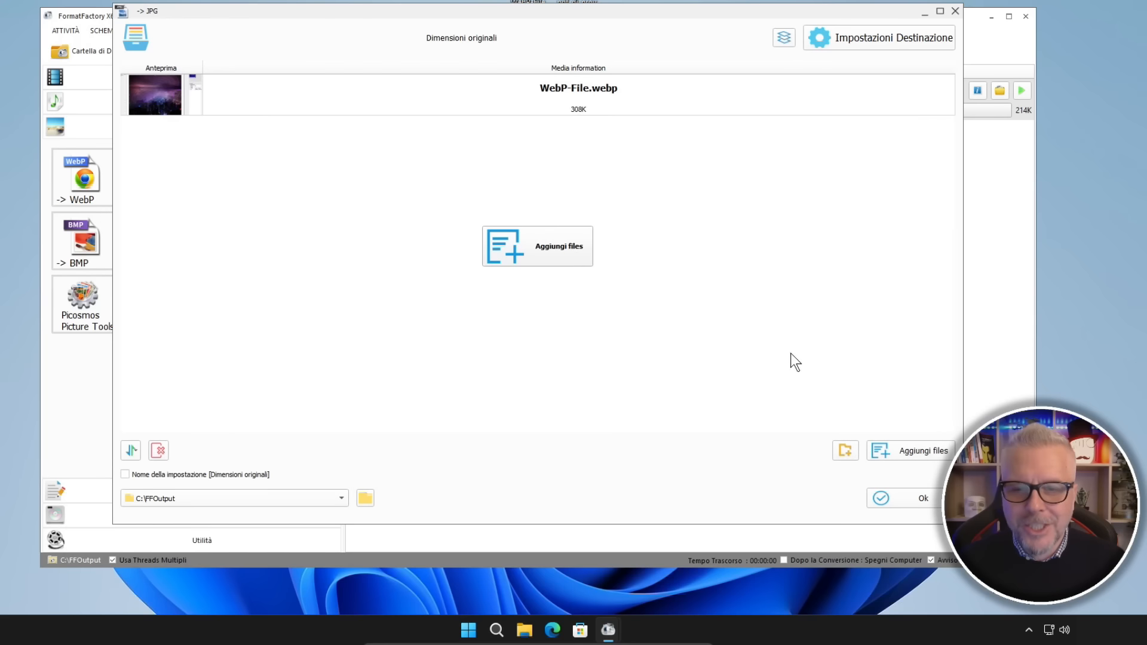
click(924, 498)
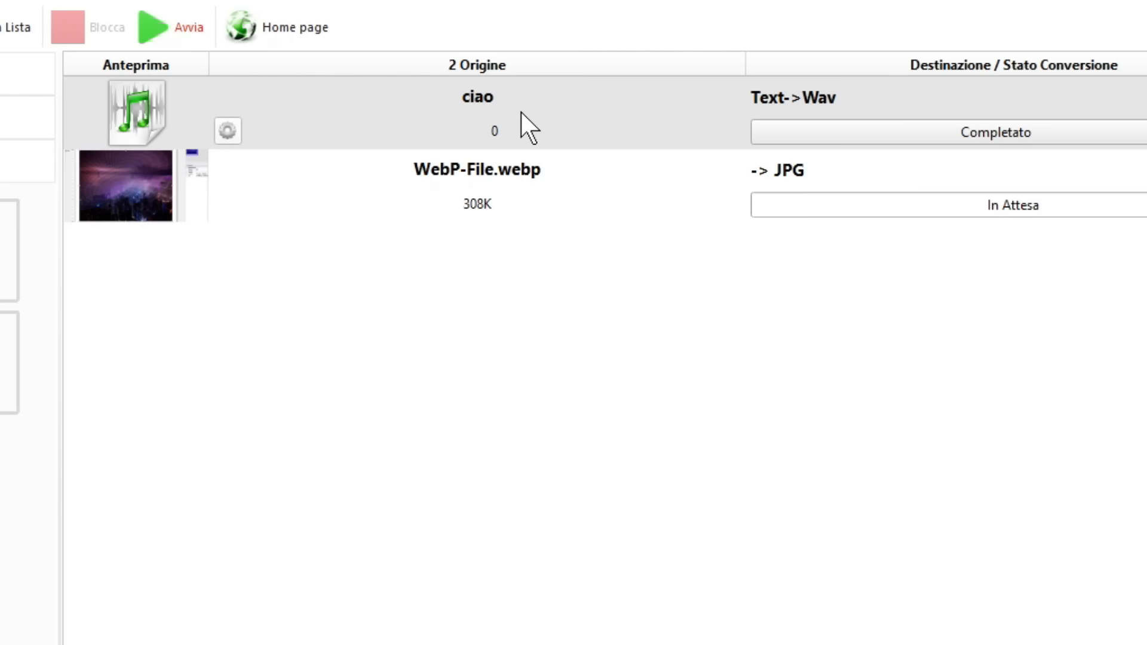
Remove the completed "ciao" Text->Wav task from the conversion list and confirm its deletion
right_click(605, 99)
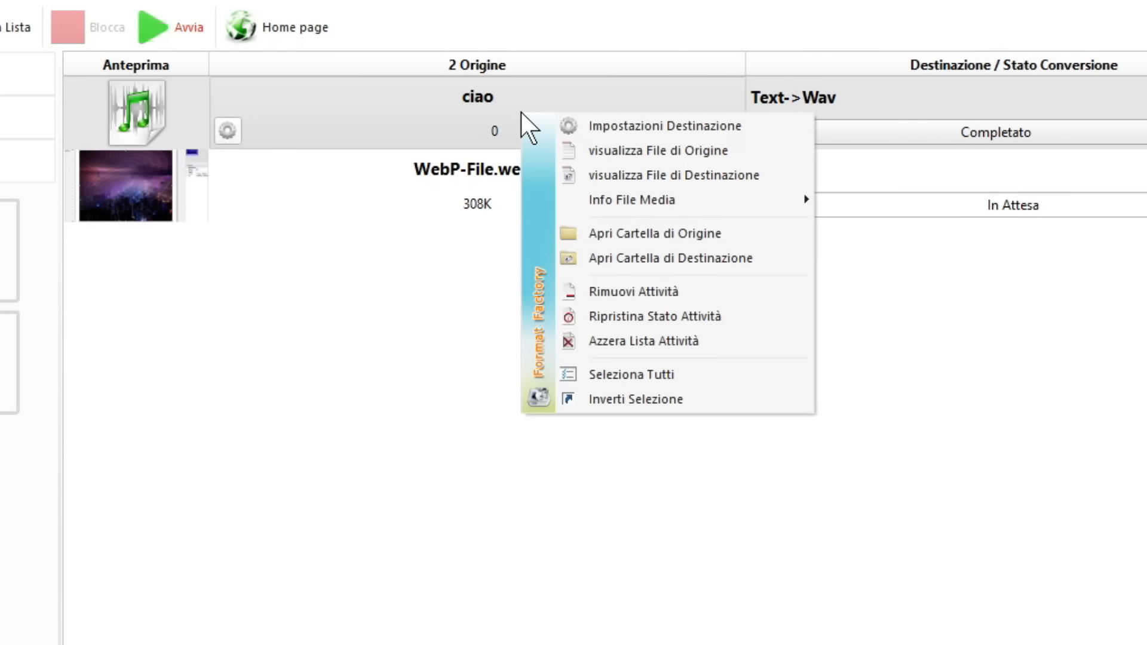
click(655, 292)
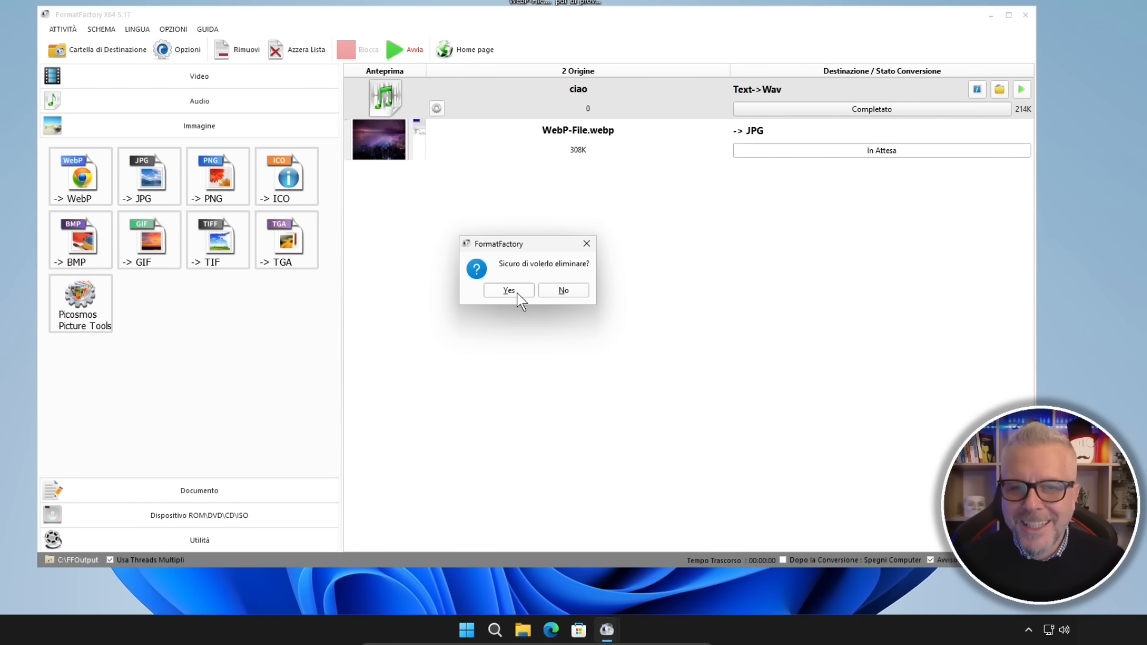
click(509, 290)
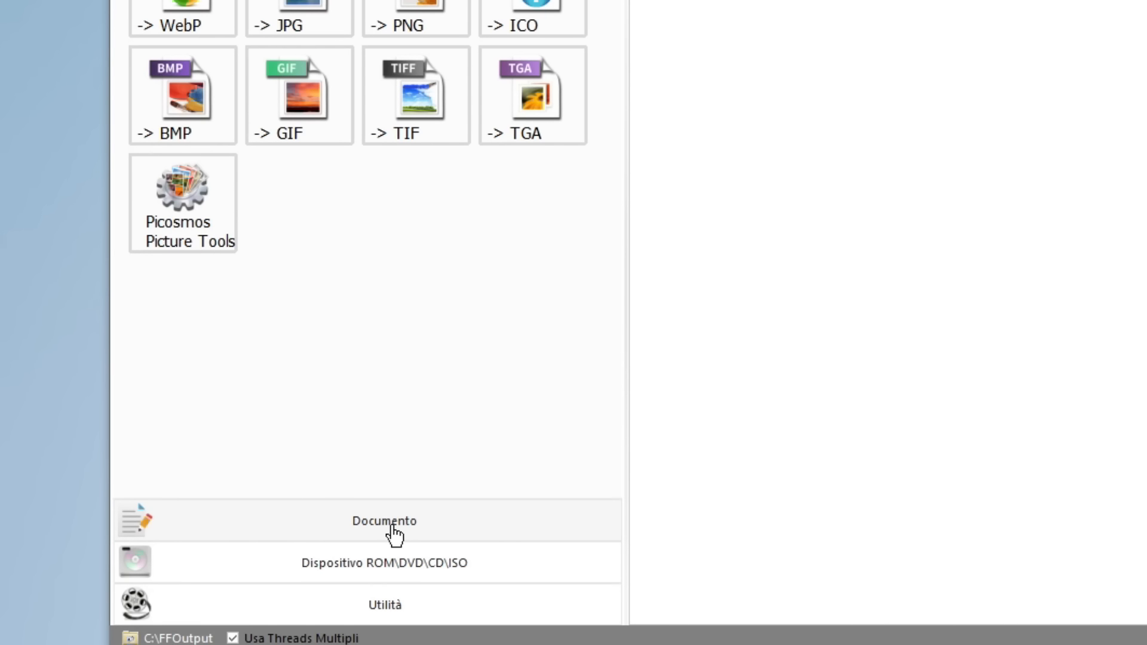
Add a PDF->Docx conversion task for pdf_di_prova.pdf from the Desktop, keeping the C:\FFOutput destination
click(393, 529)
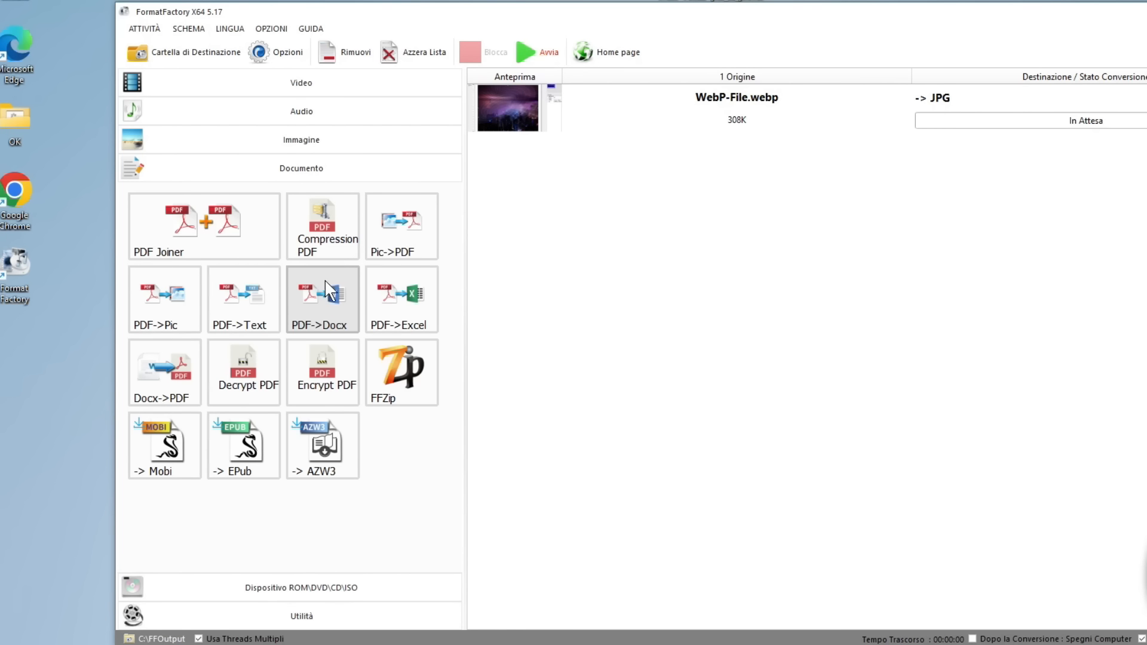
click(325, 279)
click(689, 261)
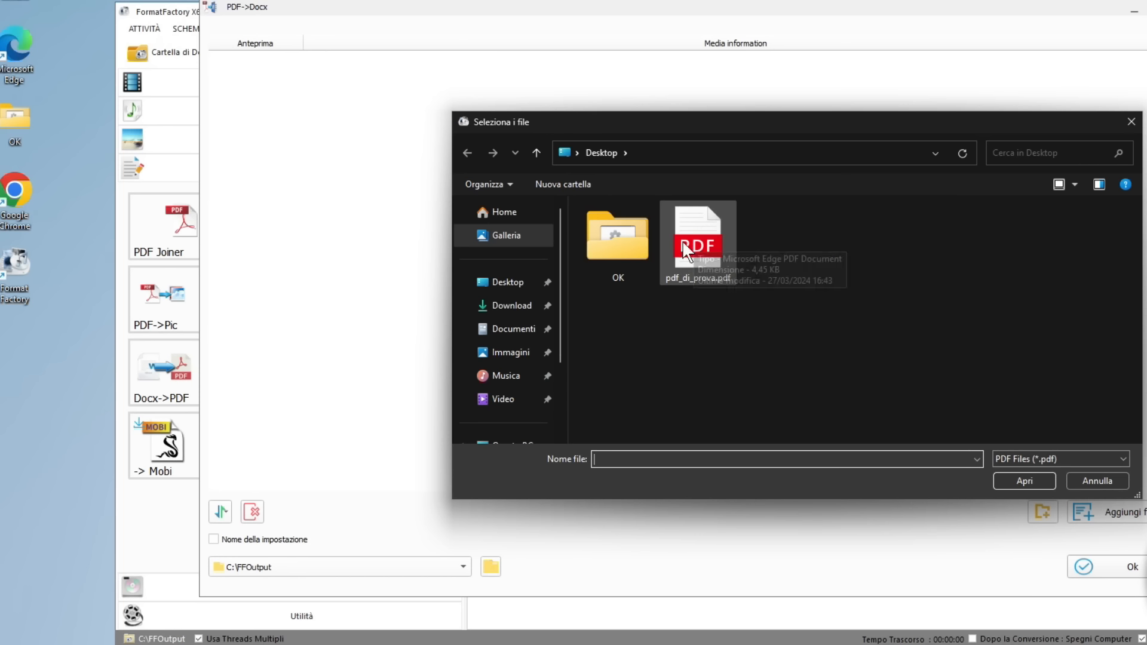
click(685, 246)
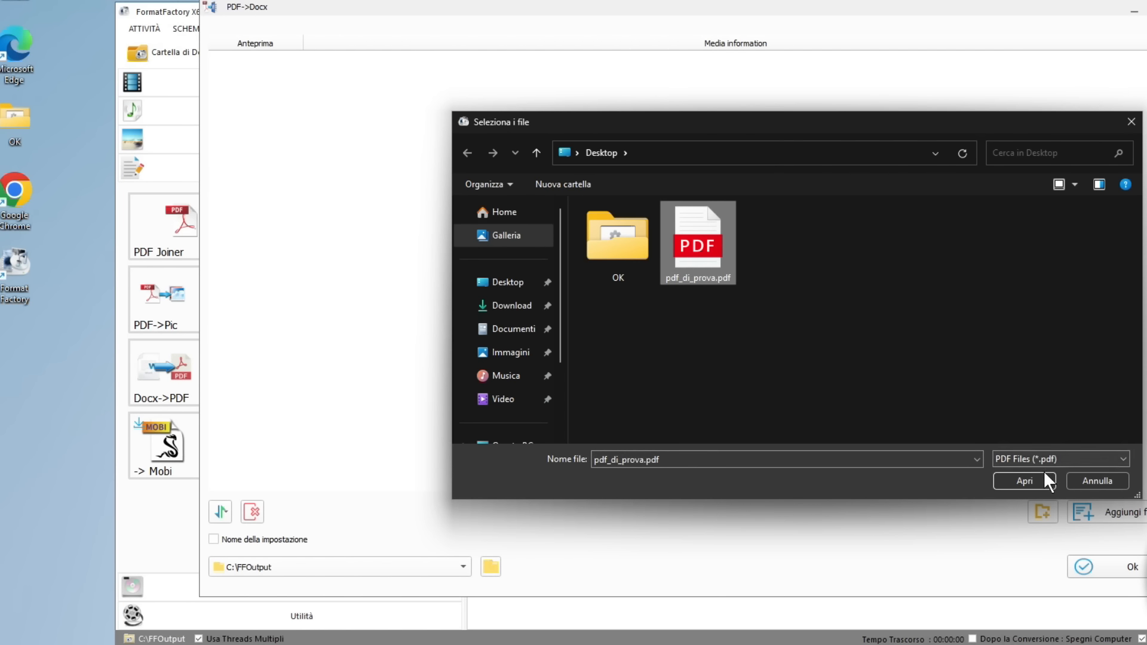
click(1022, 481)
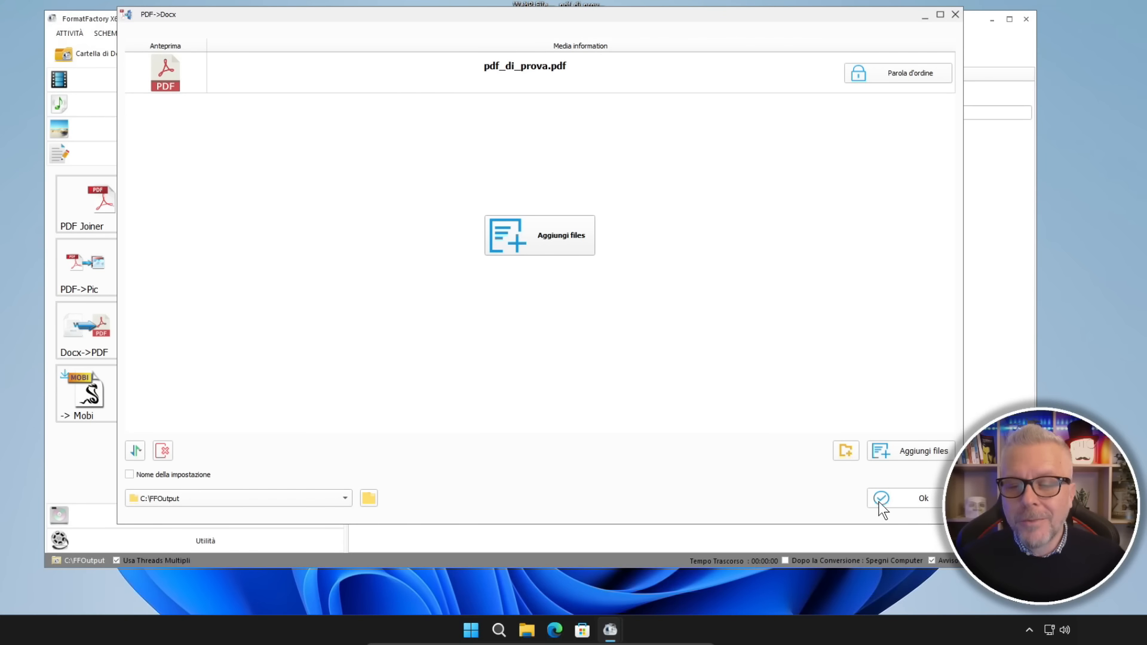
click(879, 503)
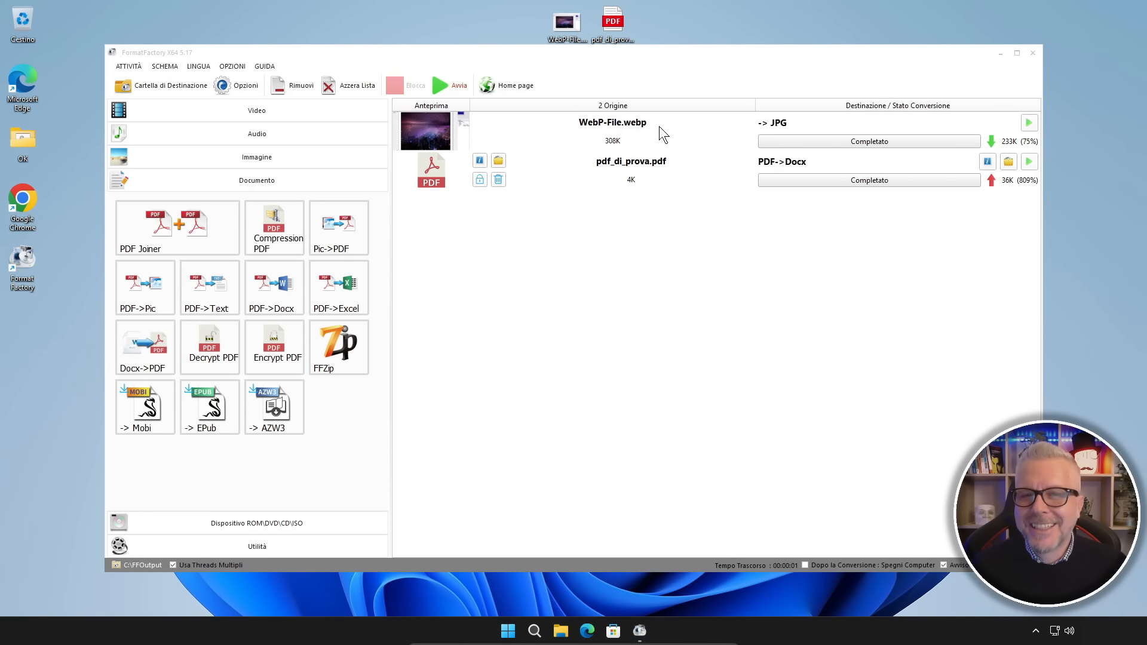
Open the output folder of the completed PDF->Docx task, move pdf_di_prova.docx to the Desktop, and dismiss the folder window
click(880, 170)
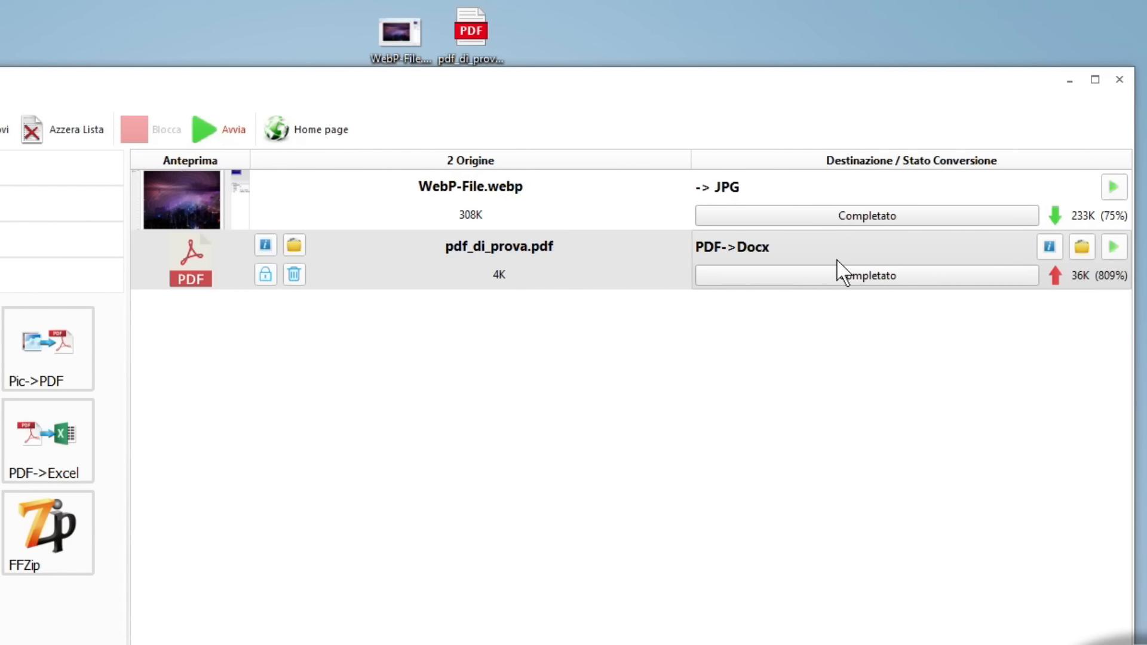
click(1081, 246)
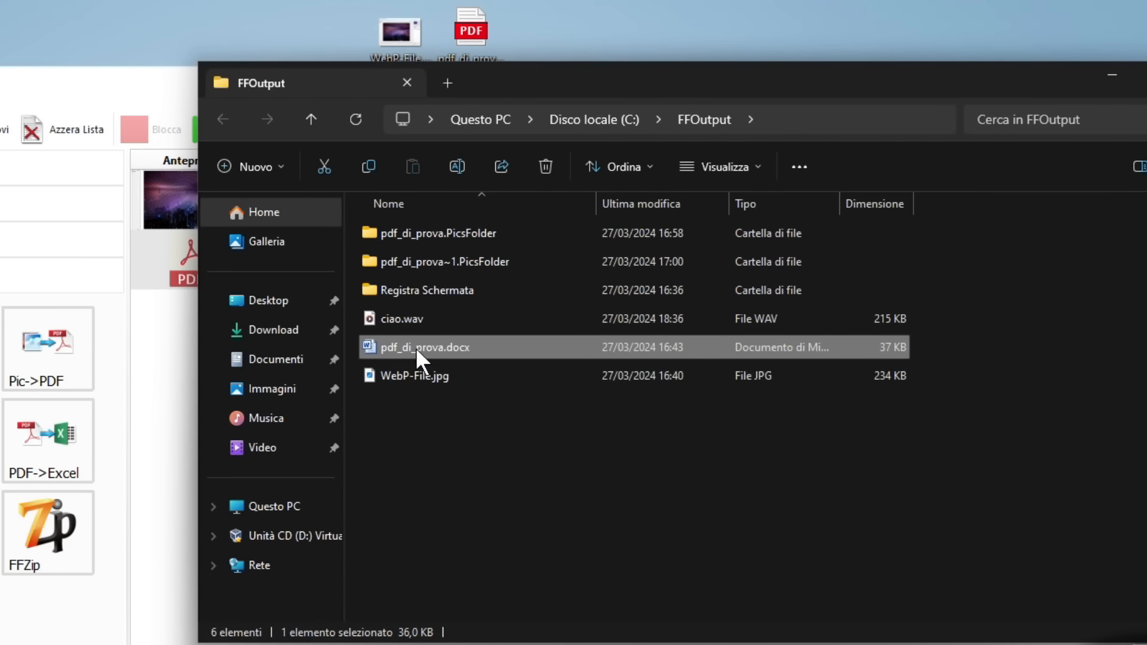
drag(414, 346, 566, 43)
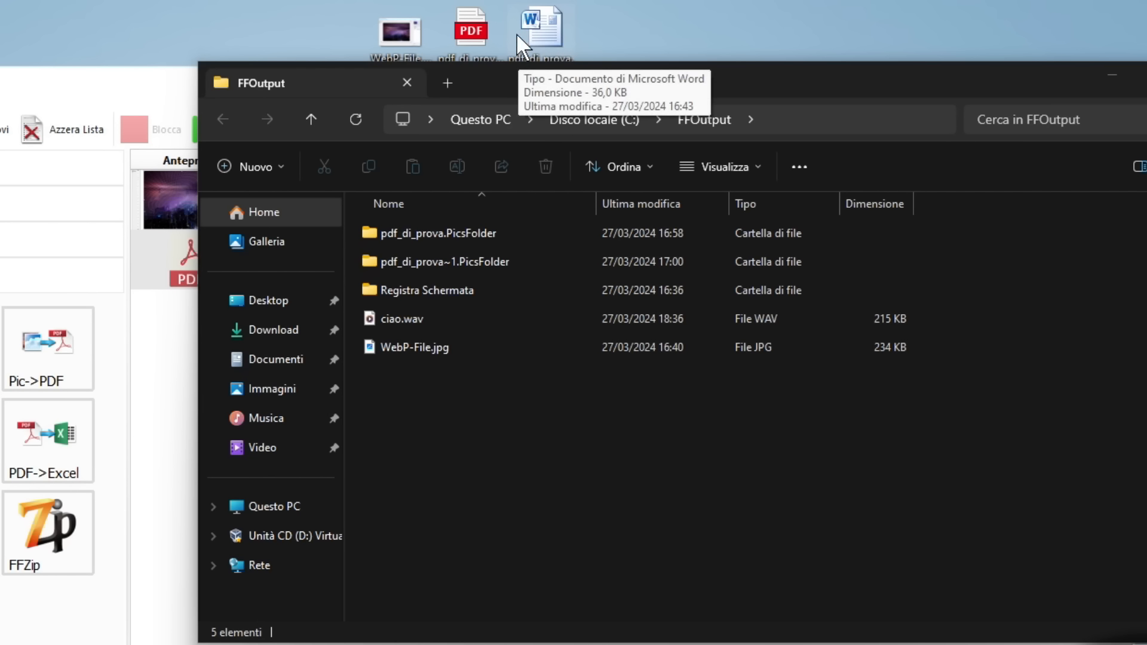
click(1112, 74)
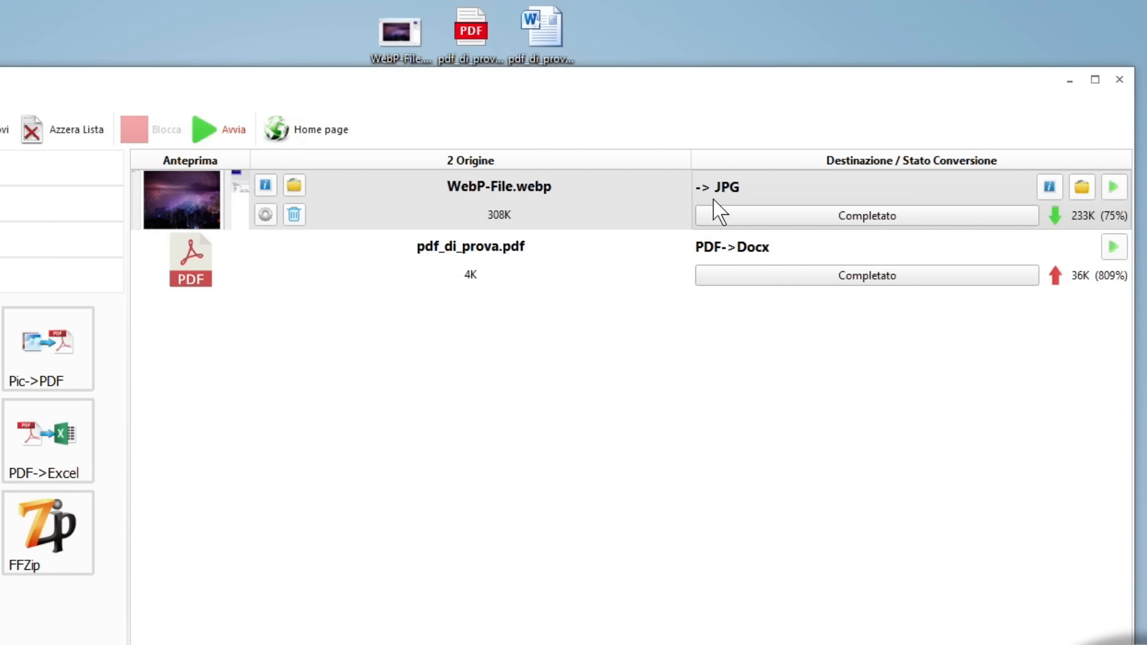
Open the output folder of the completed JPG task, move WebP-File.jpg to the Desktop, and close the folder
click(1083, 186)
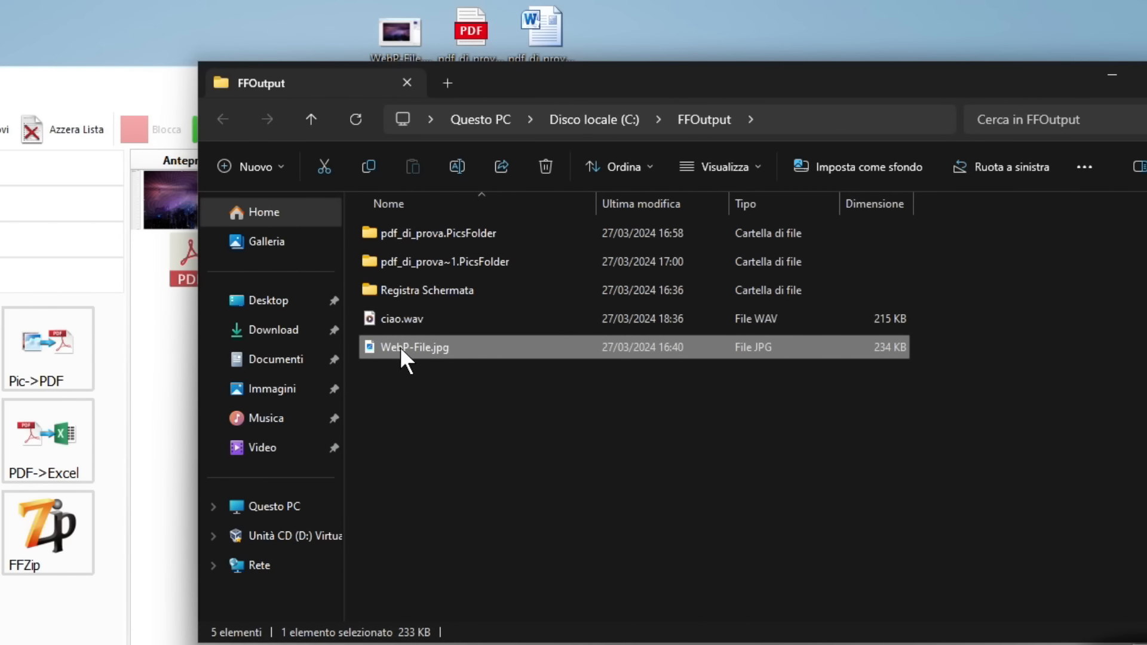
drag(393, 349, 320, 46)
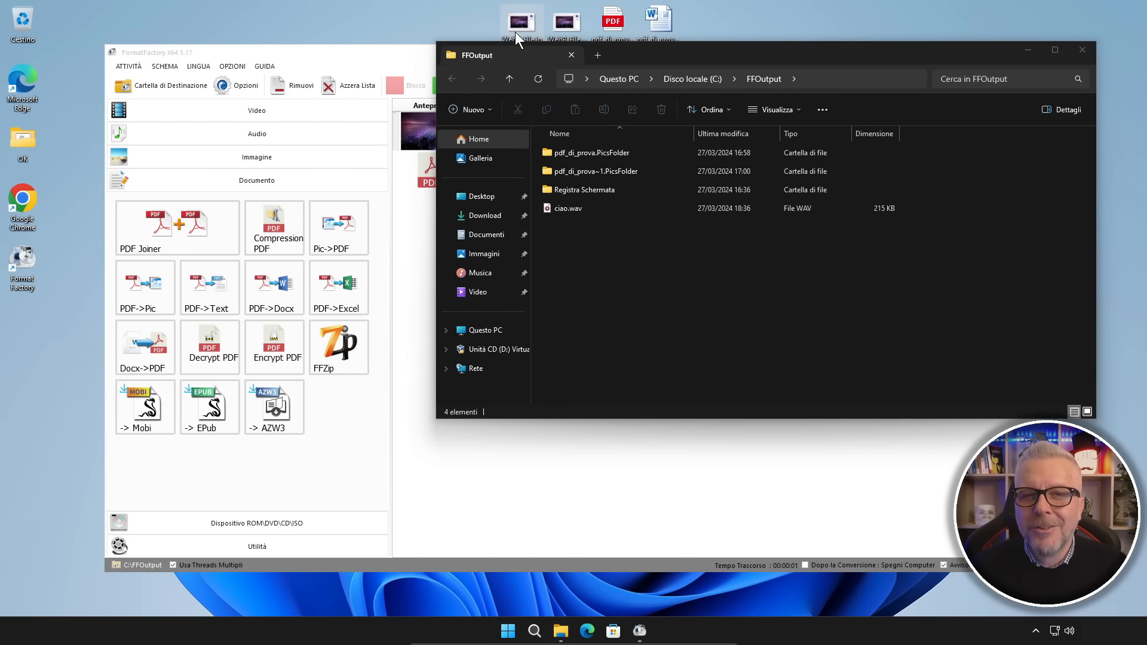
click(1081, 49)
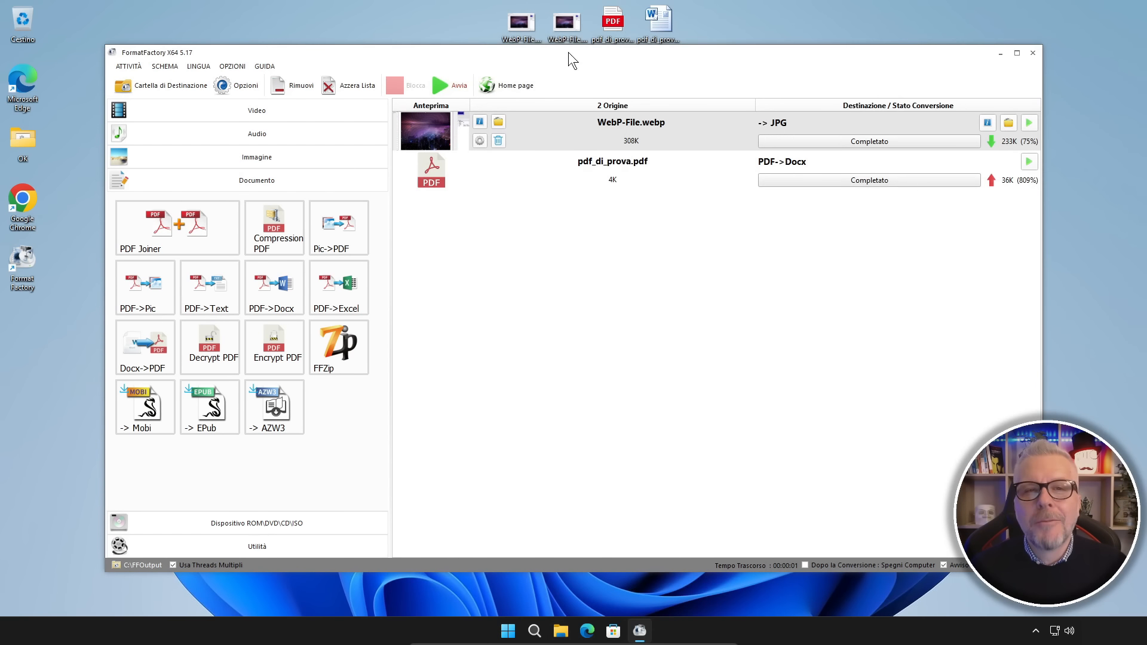
Minimize Format Factory and examine the type and size details of the JPG, WebP, PDF and DOCX files on the Desktop
click(526, 20)
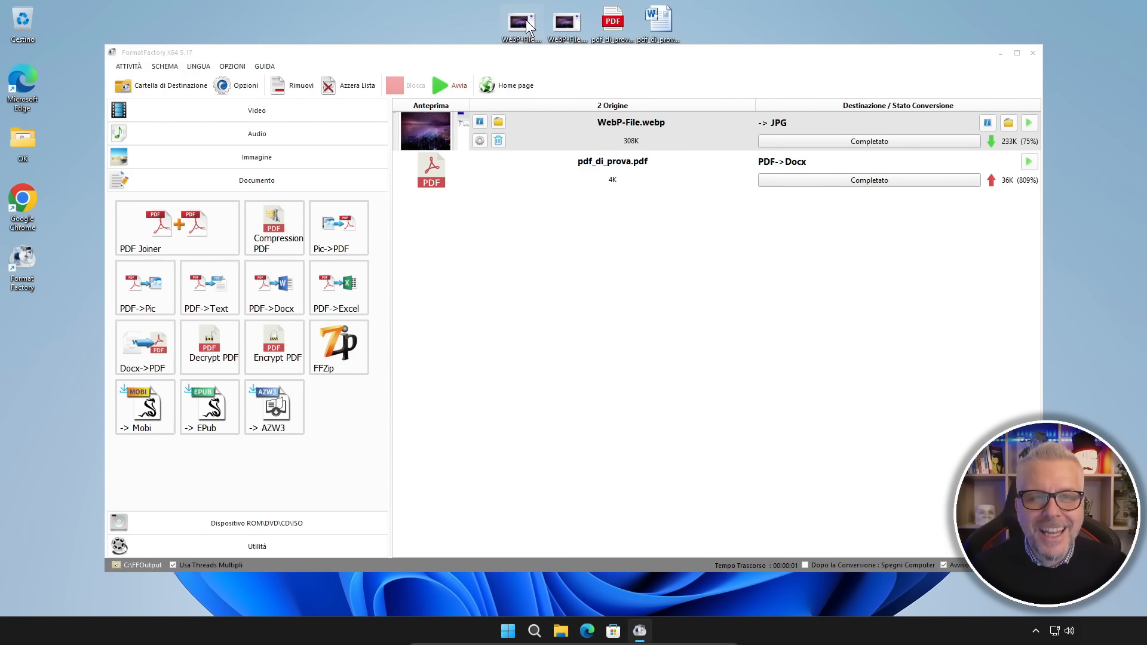
click(1001, 54)
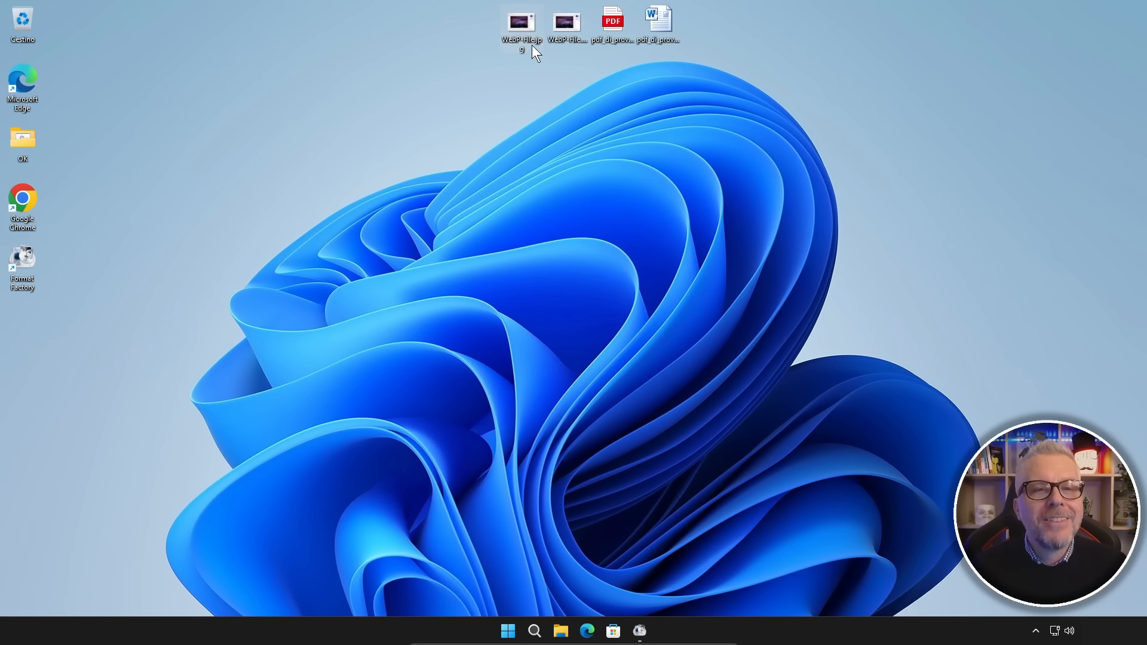
mouse_move(519, 44)
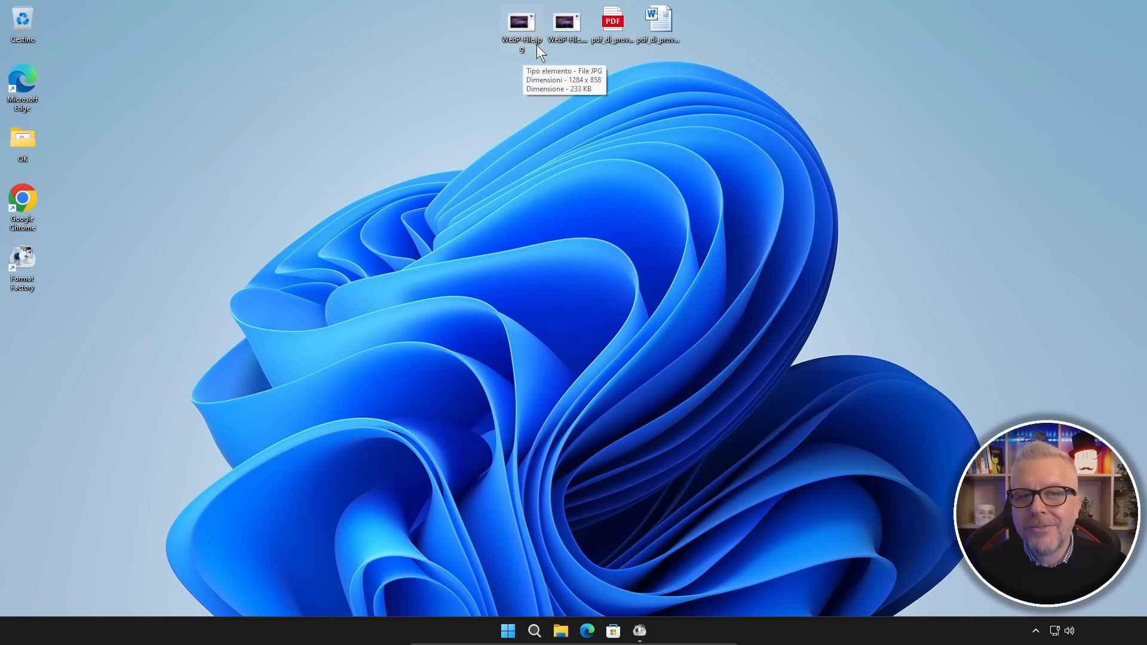
click(562, 41)
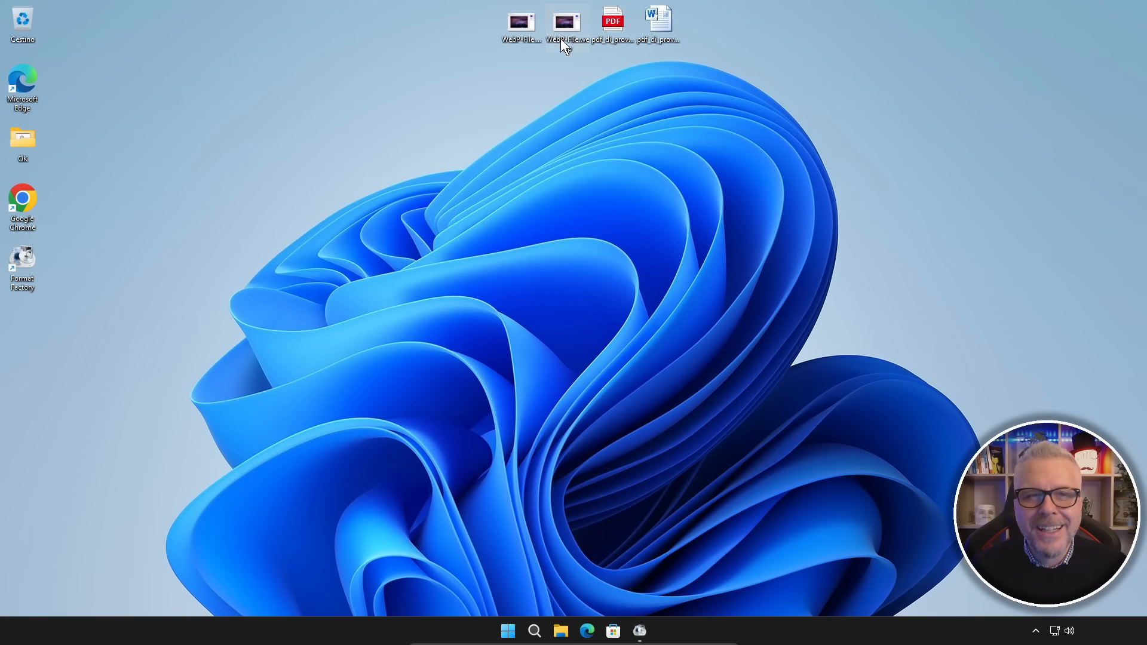
mouse_move(582, 43)
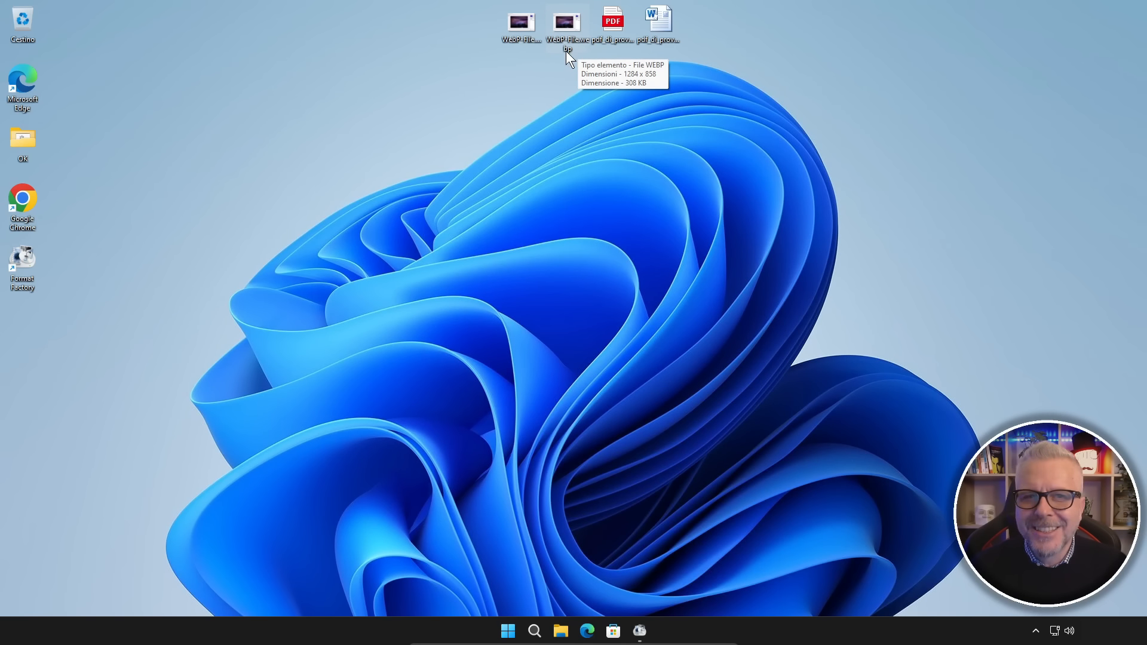
click(611, 39)
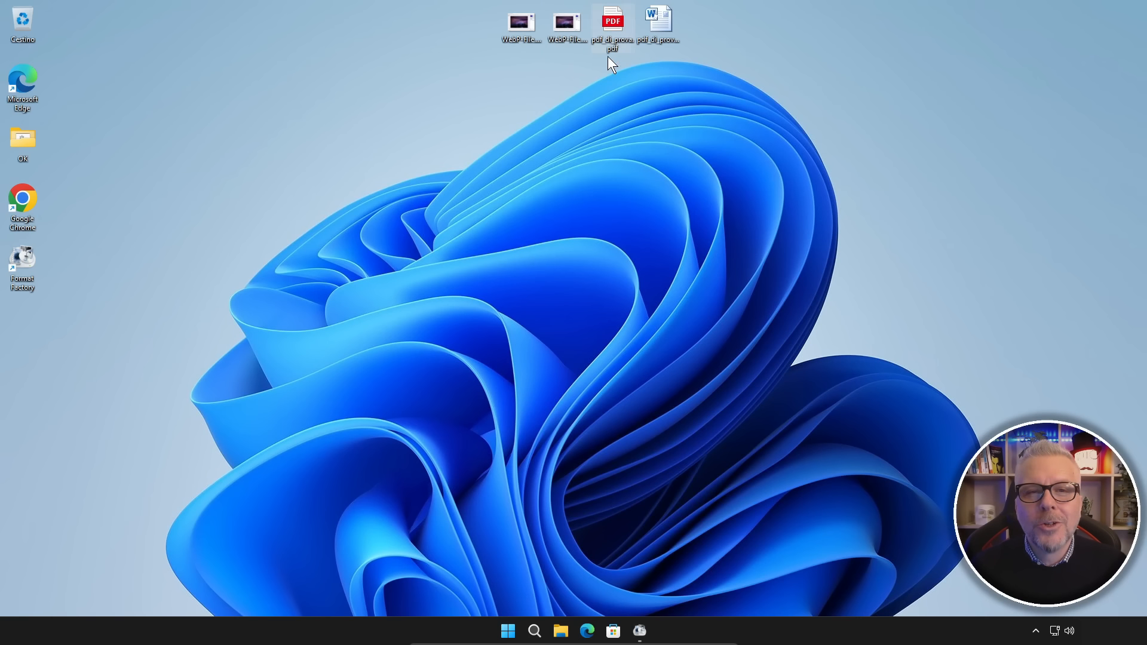
mouse_move(612, 48)
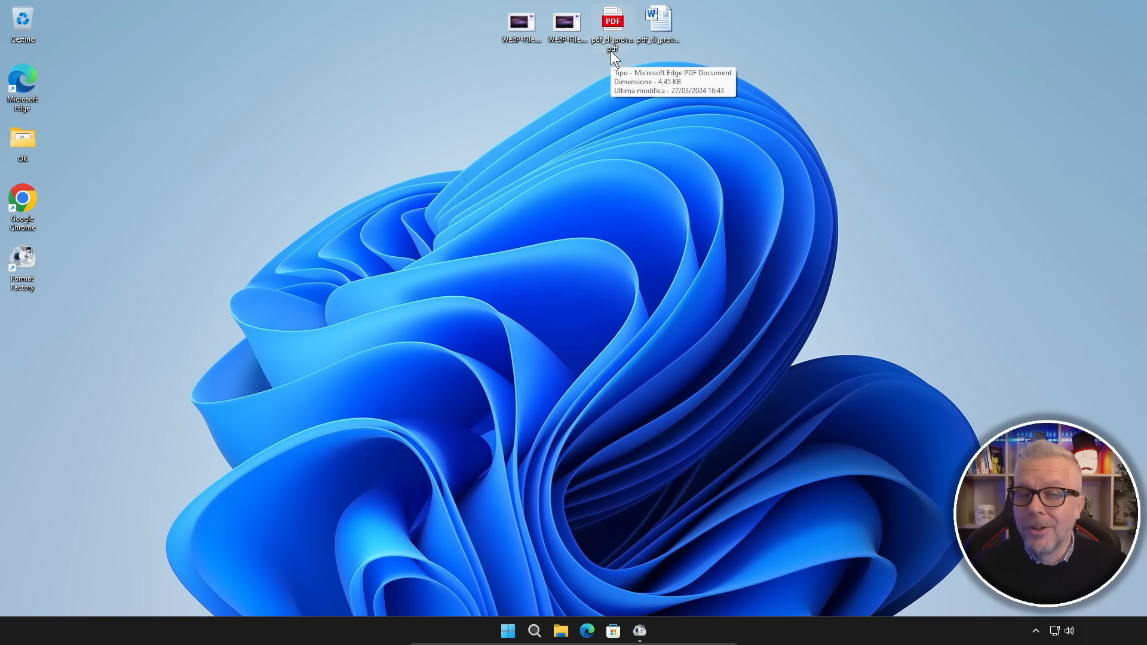
click(659, 36)
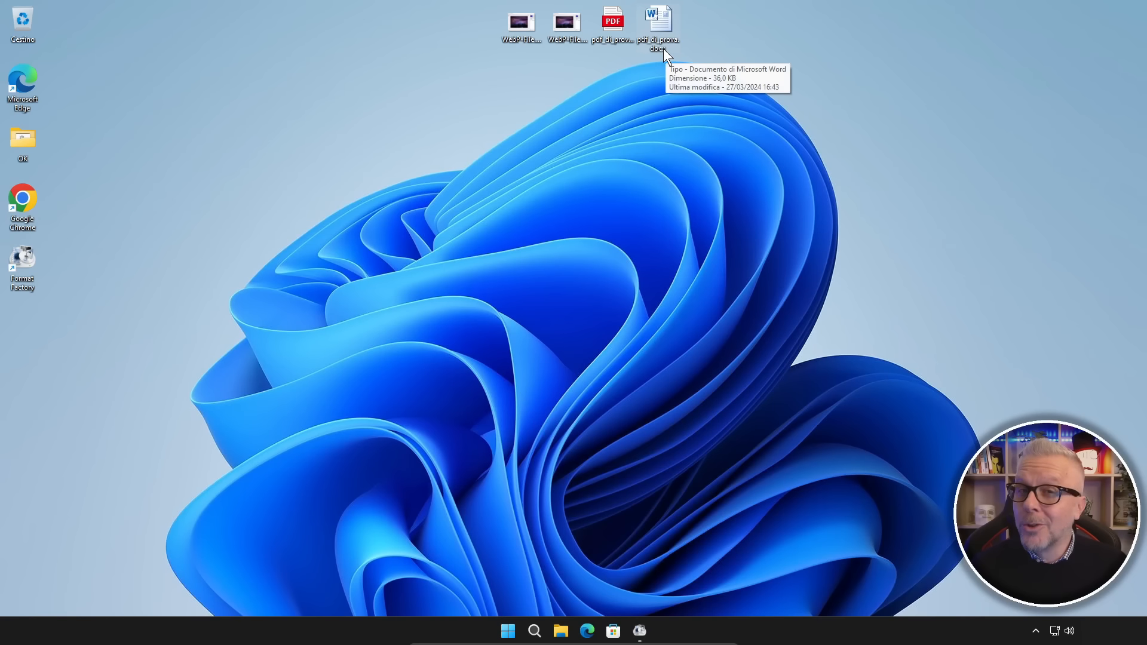
key(Home)
View WebP-File.webp, WebP-File.jpg and pdf_di_prova.pdf from the Desktop, closing each one after checking its content
double_click(567, 20)
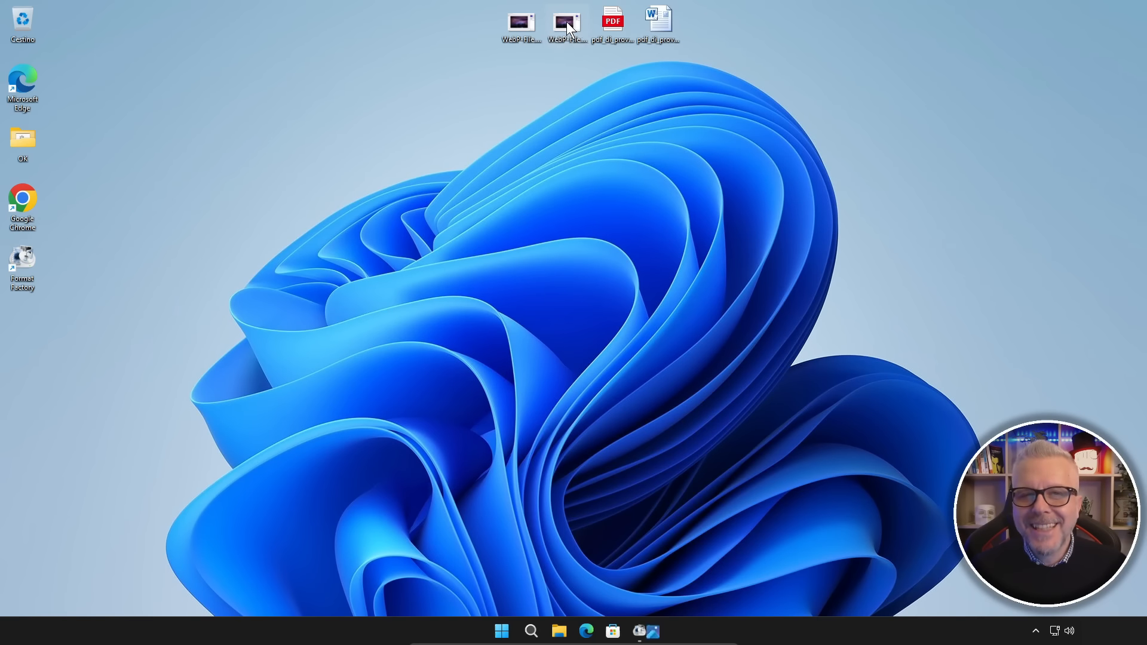
click(728, 31)
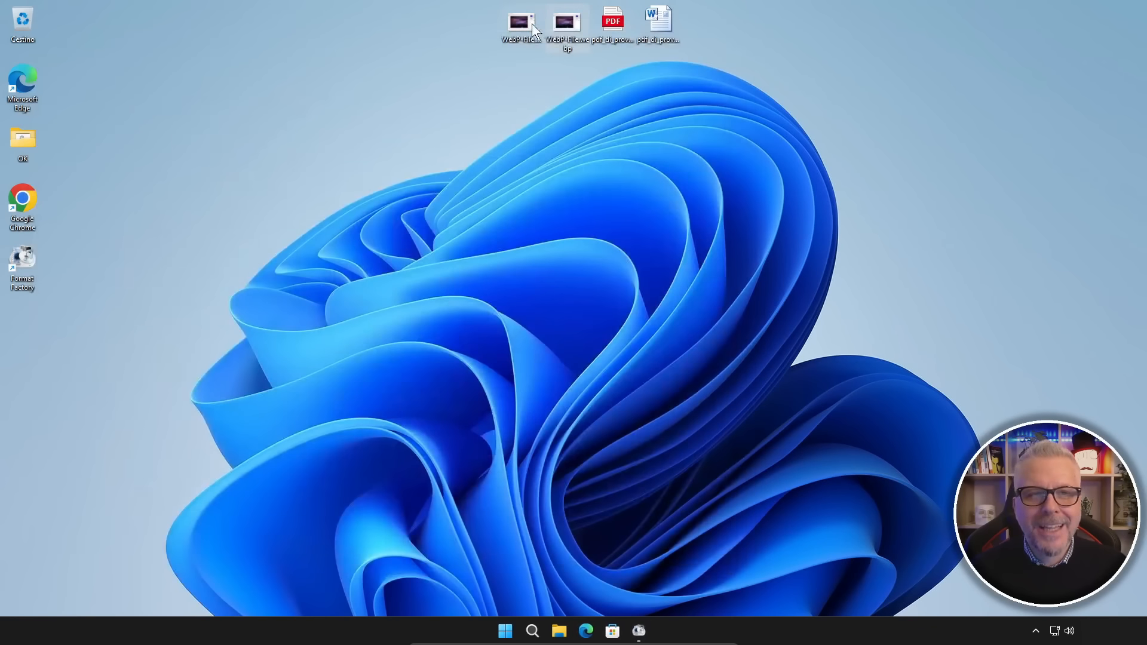
double_click(524, 22)
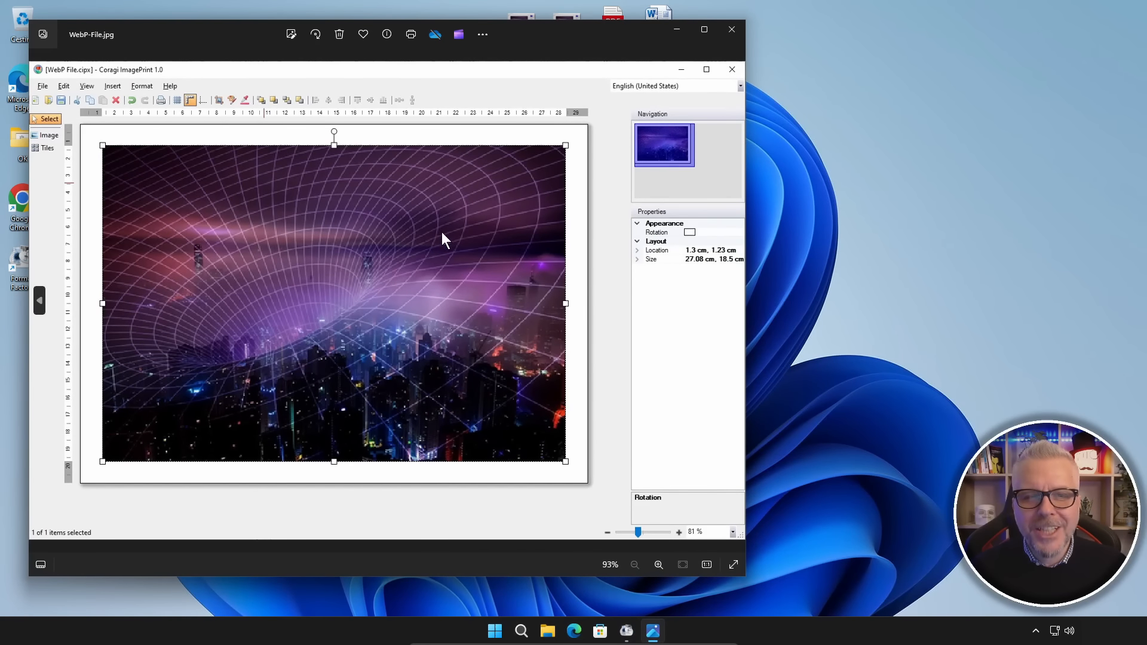
click(733, 30)
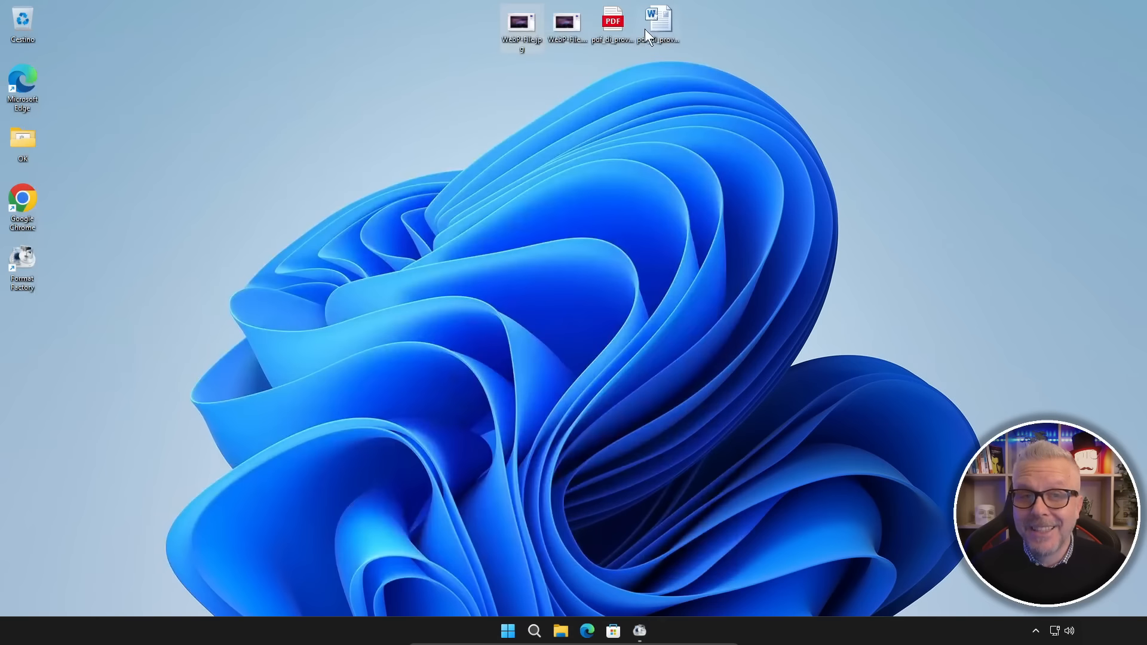
double_click(612, 21)
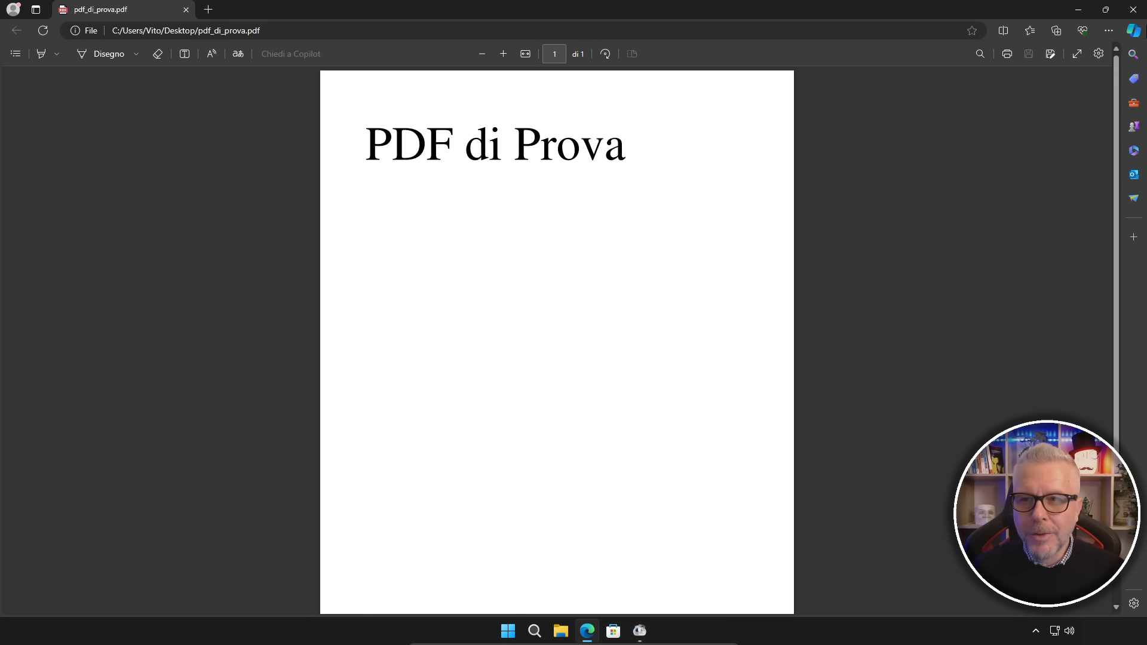
click(1133, 10)
Open pdf_di_prova.docx from the Desktop in Word and add random test characters after "PDF di Prova" to check that it is editable
double_click(659, 21)
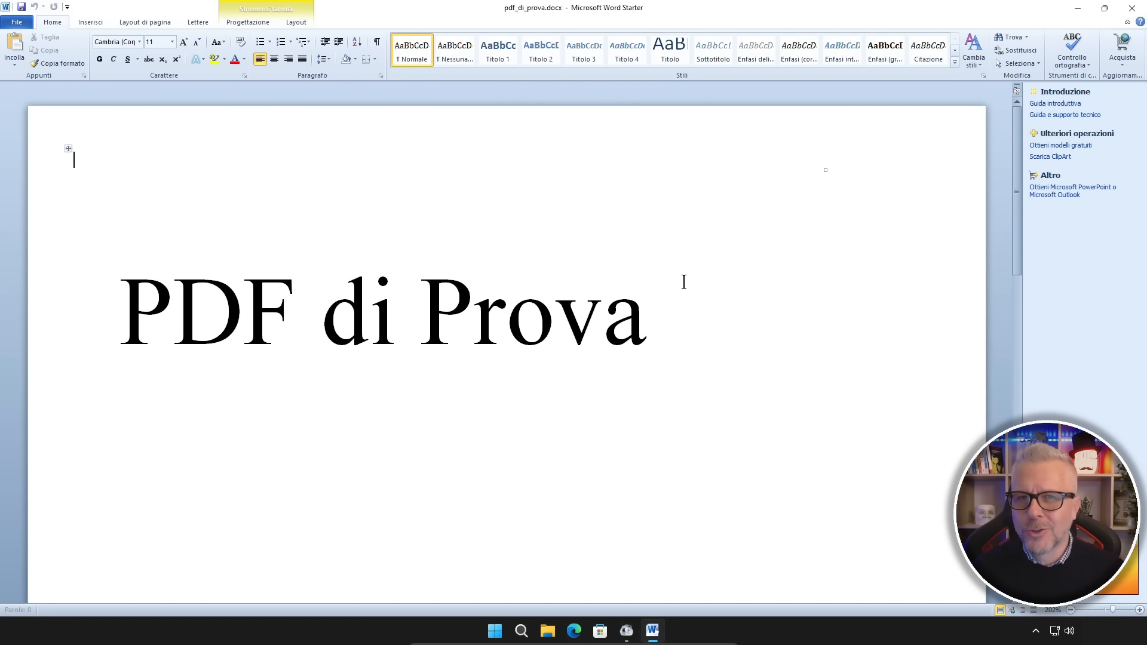
click(674, 319)
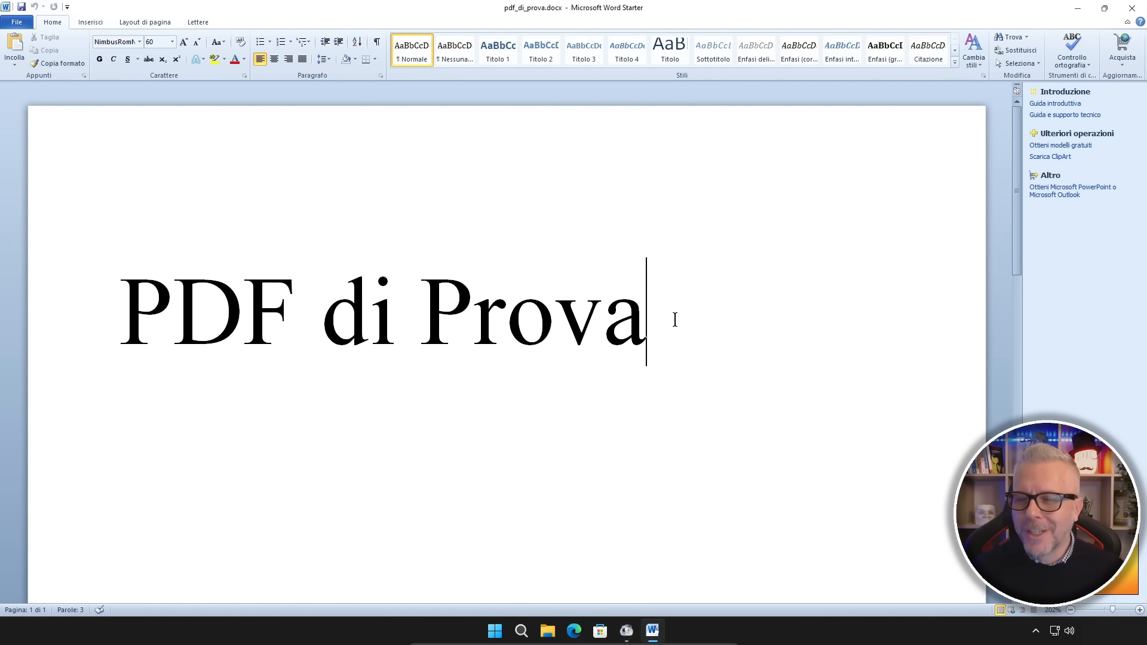
text(òùzlcùòàzxclzcxàlxàòlzcxàòl)
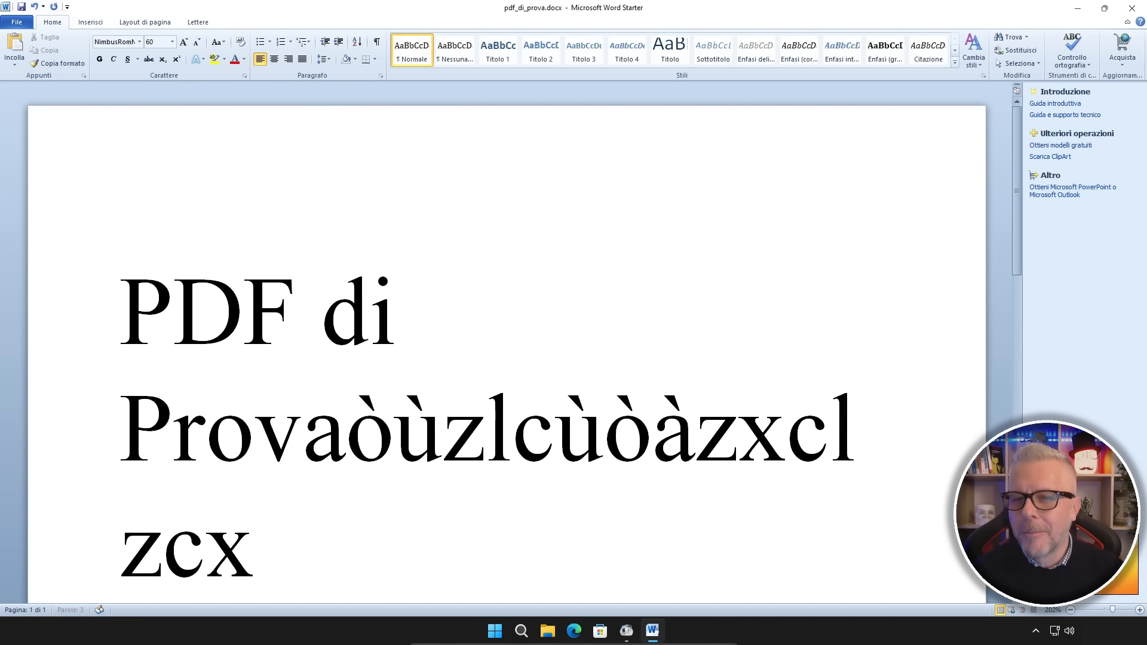